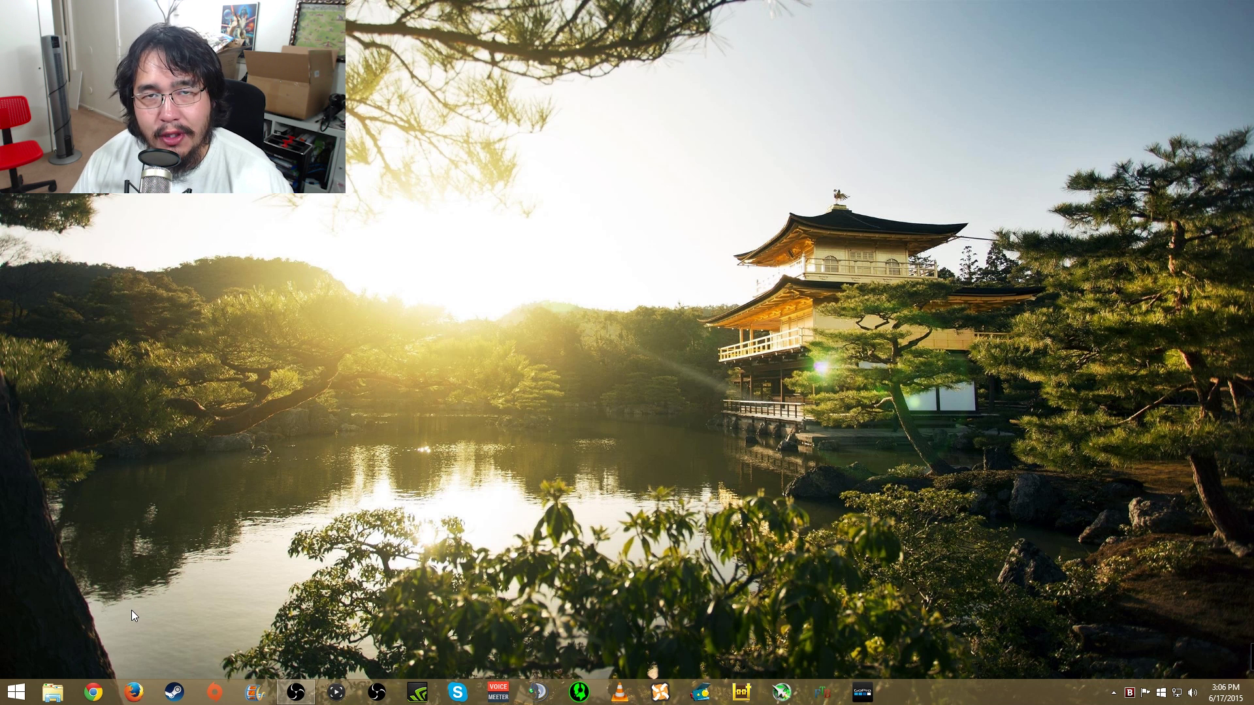
Search ccleaner in Chrome, open the Piriform CCleaner download page, and start a new tab
left_click(95, 695)
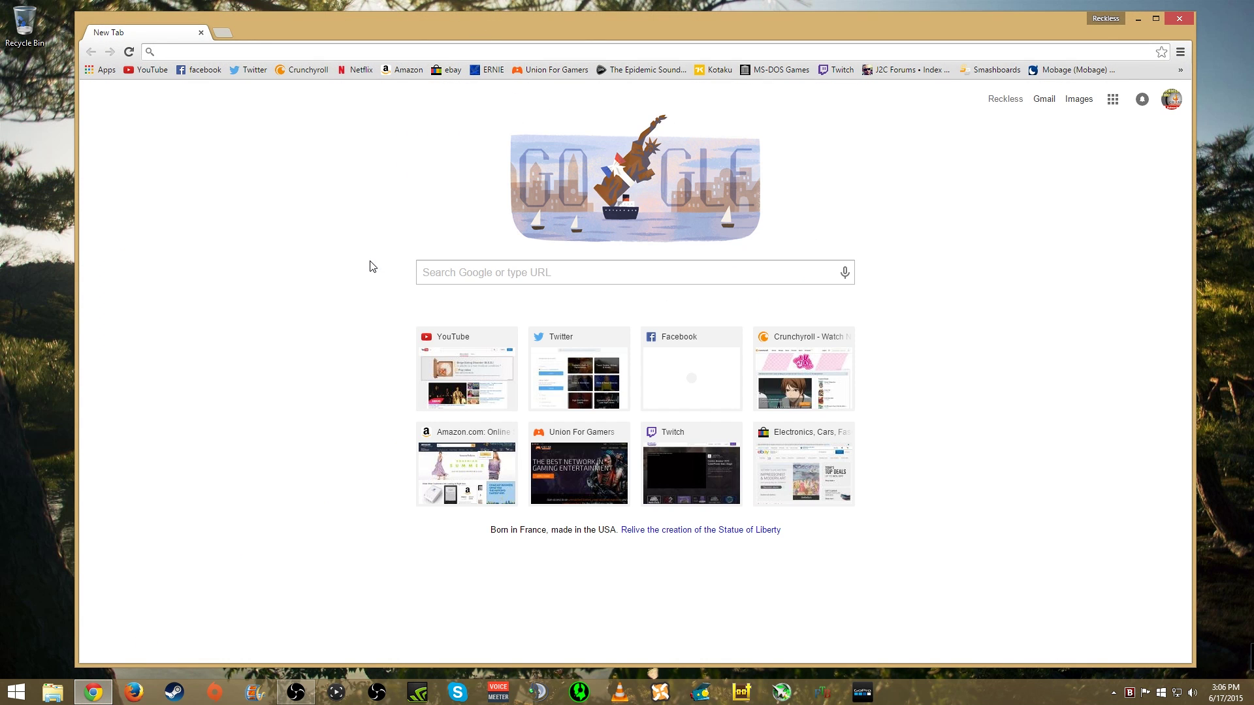
type("cclea")
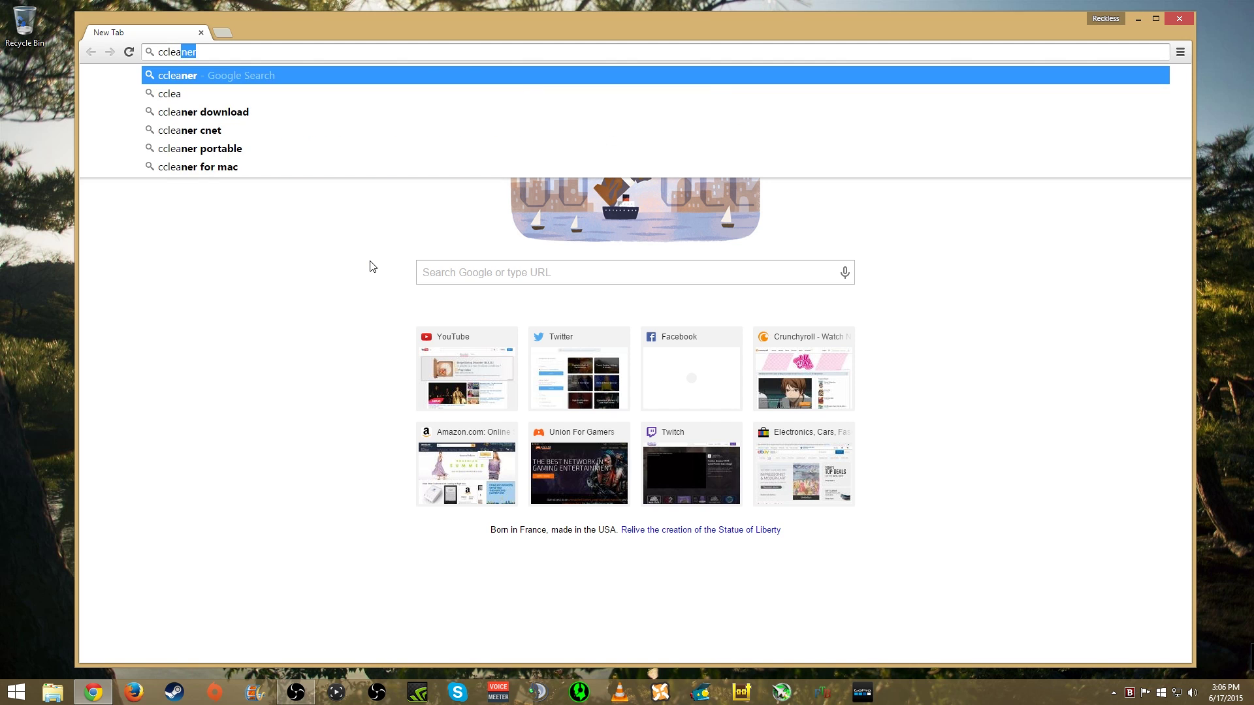
key("Return")
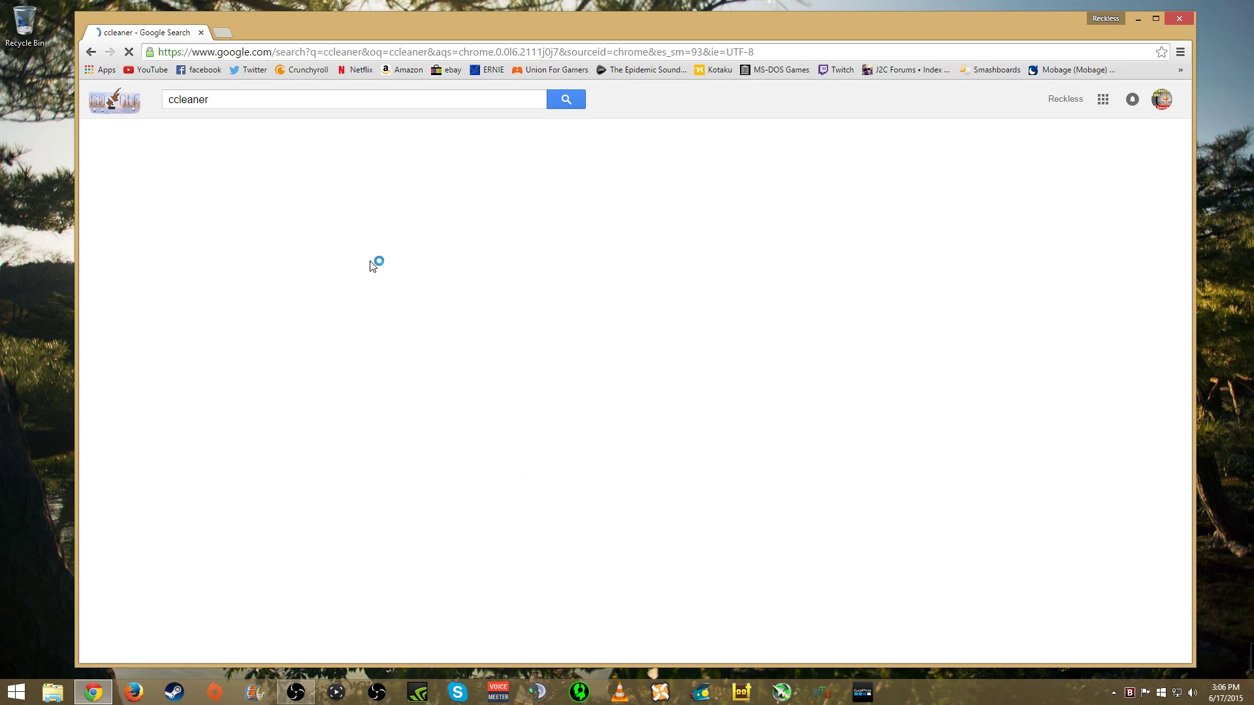
left_click(227, 199)
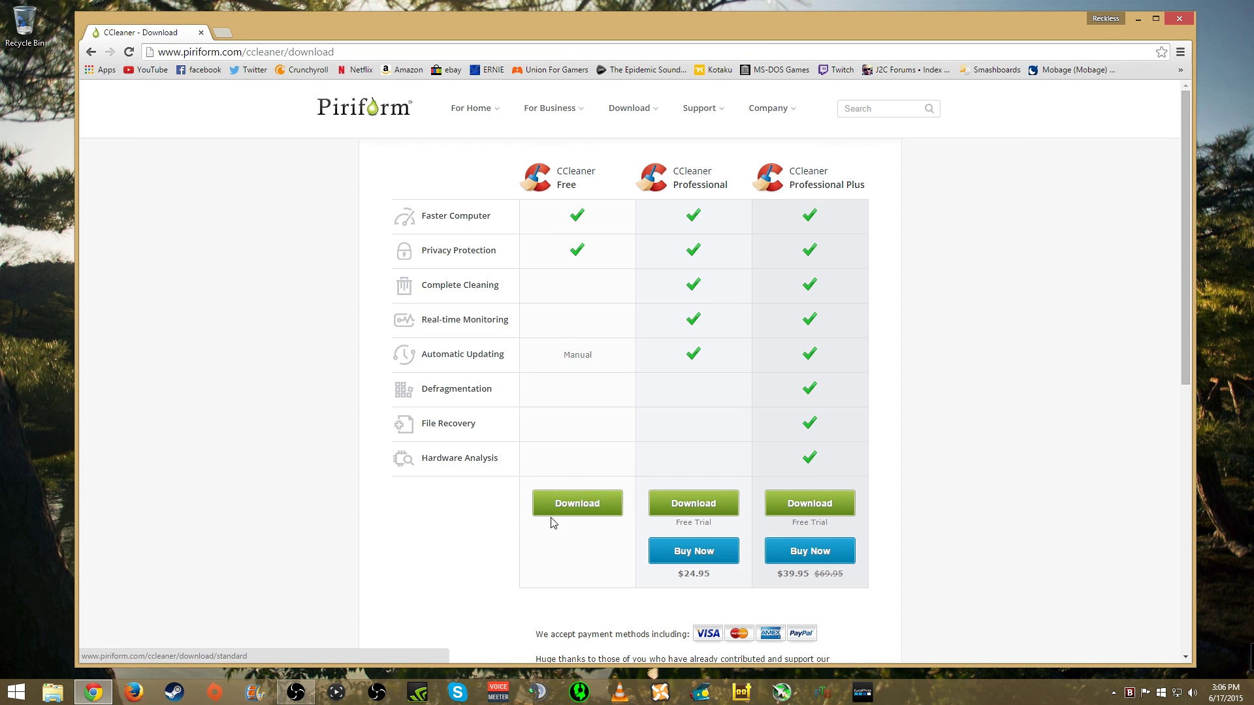
left_click(222, 33)
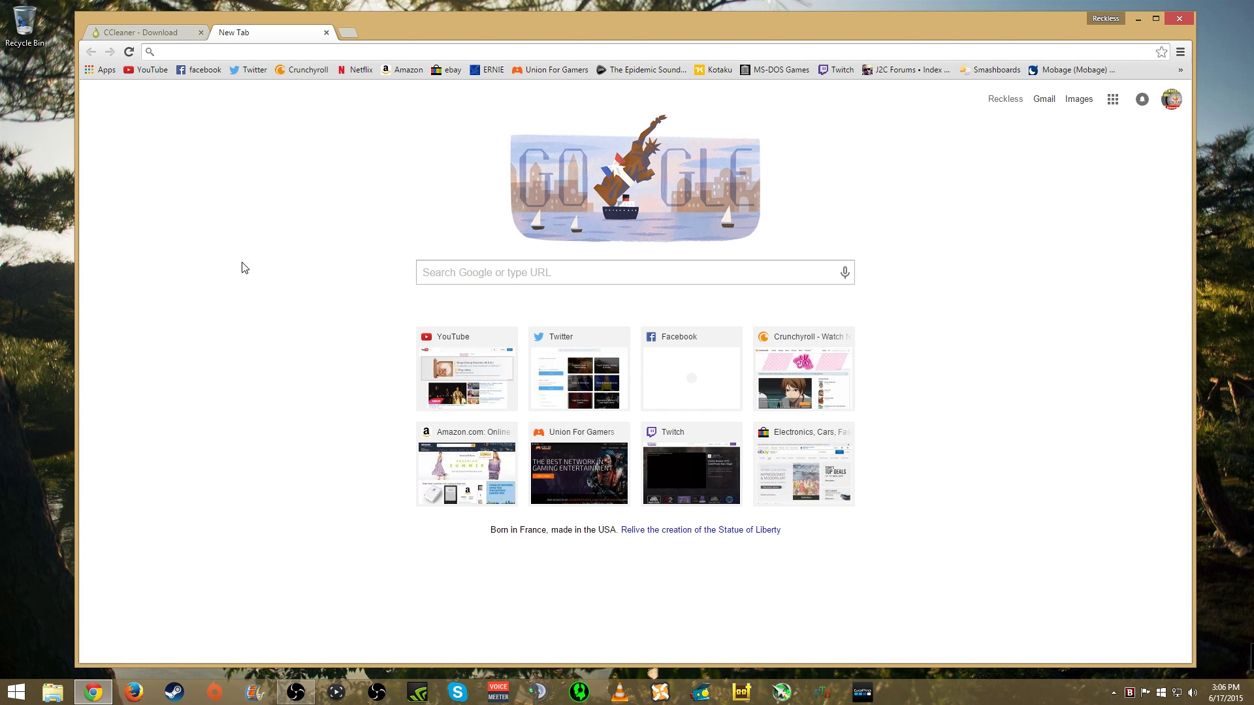
Search bitdefender and reach its Free Apps page via Home Users, then open another tab
type("bitde")
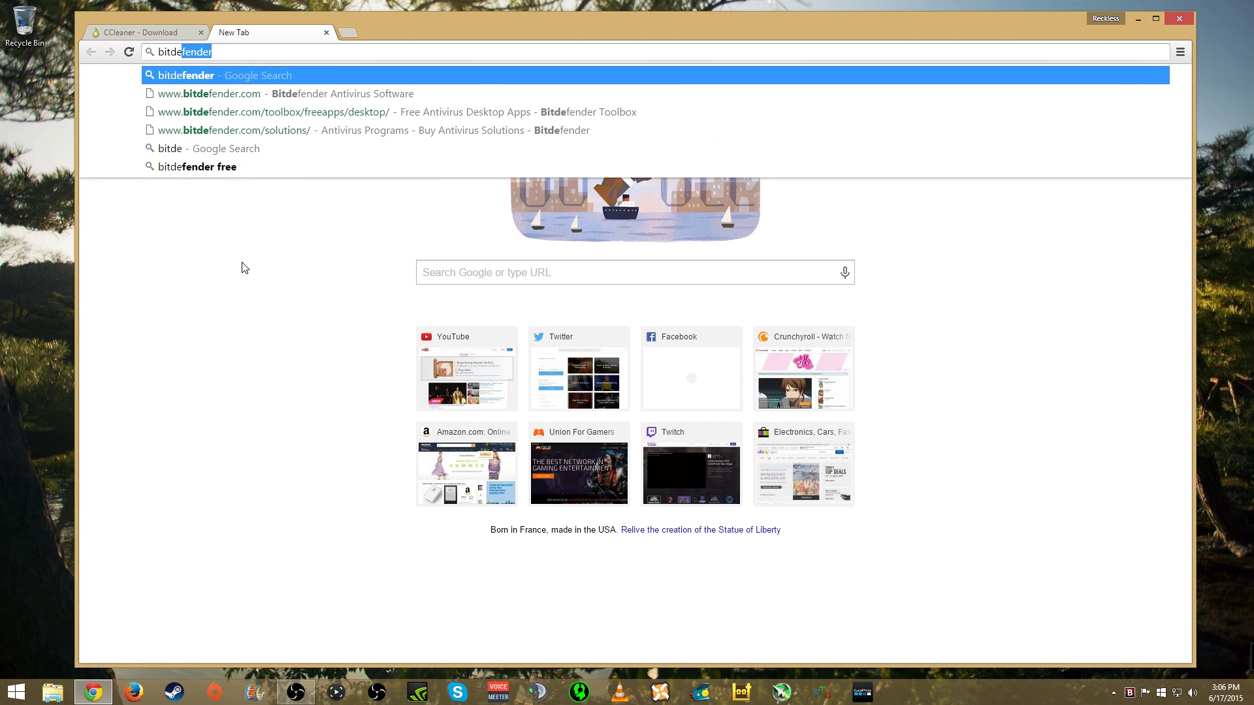
key("Return")
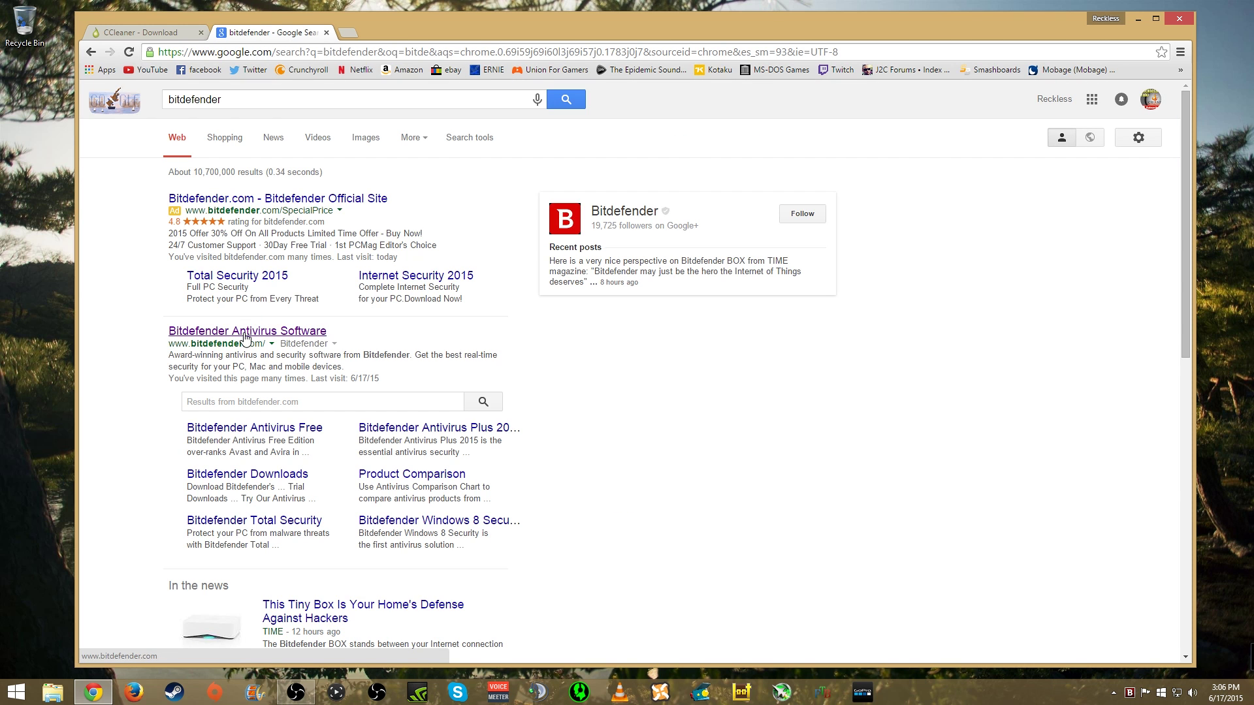
left_click(246, 332)
mouse_move(292, 133)
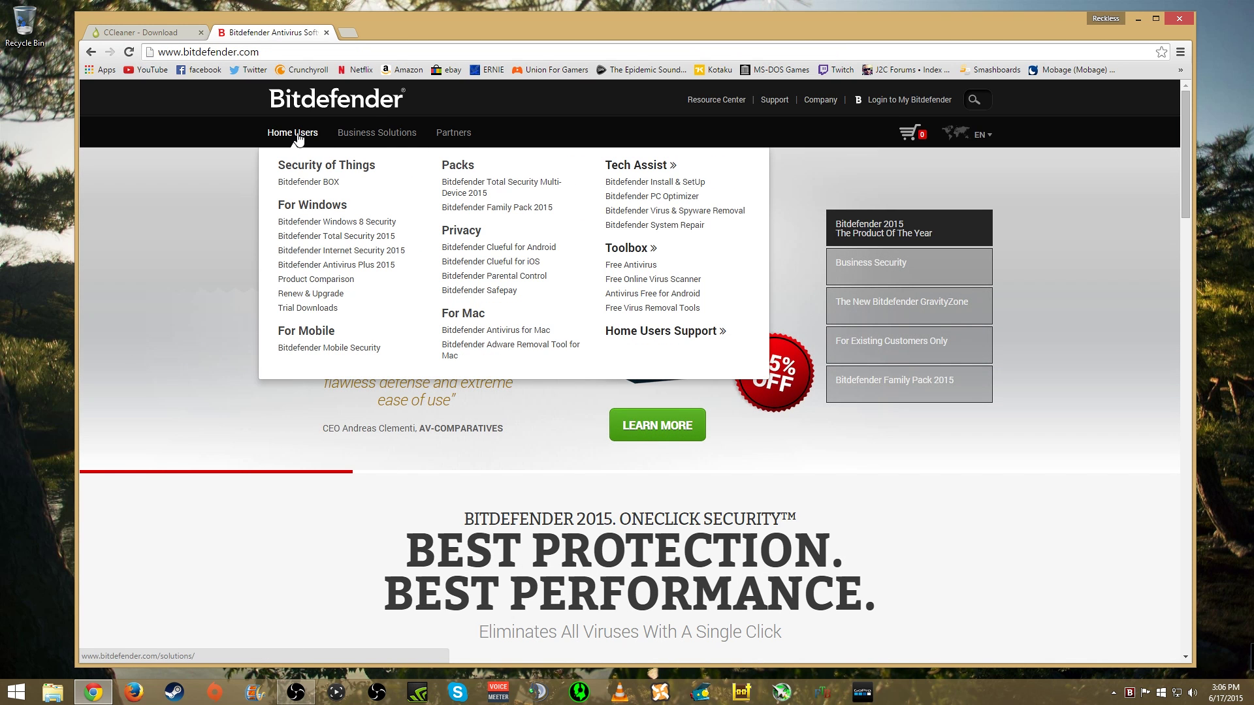
left_click(286, 132)
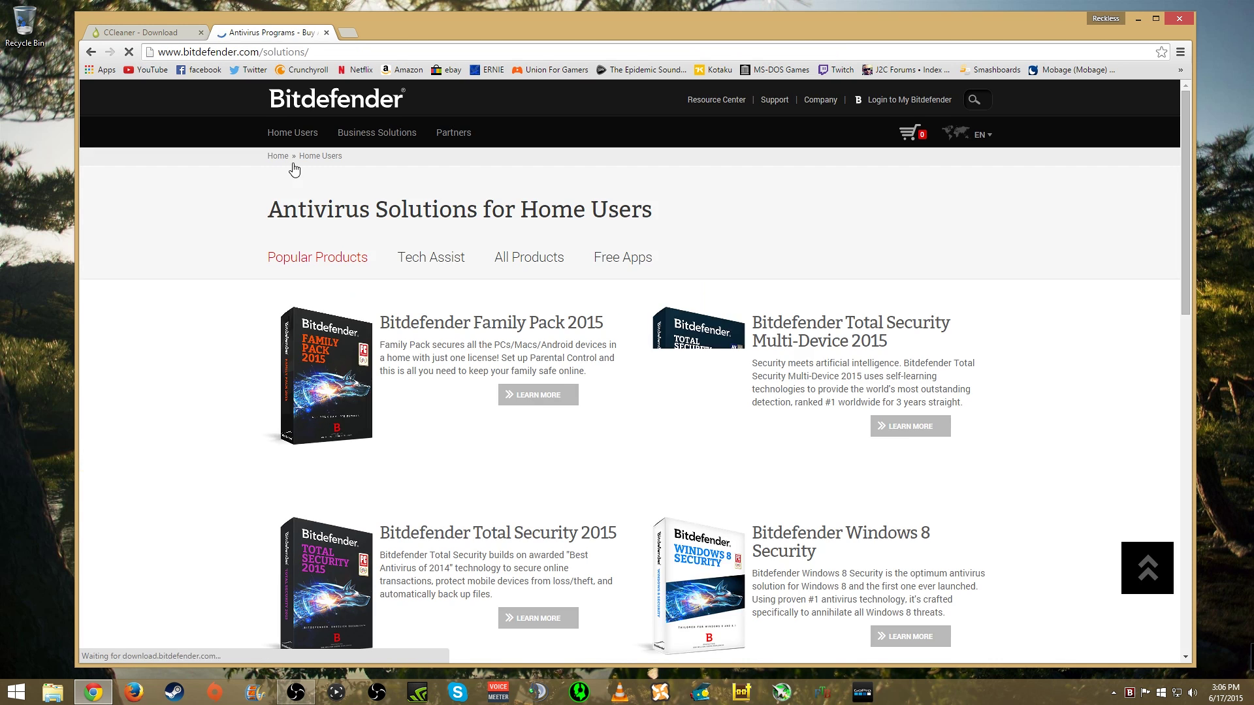
left_click(625, 261)
scroll(358, 392, "down", 2)
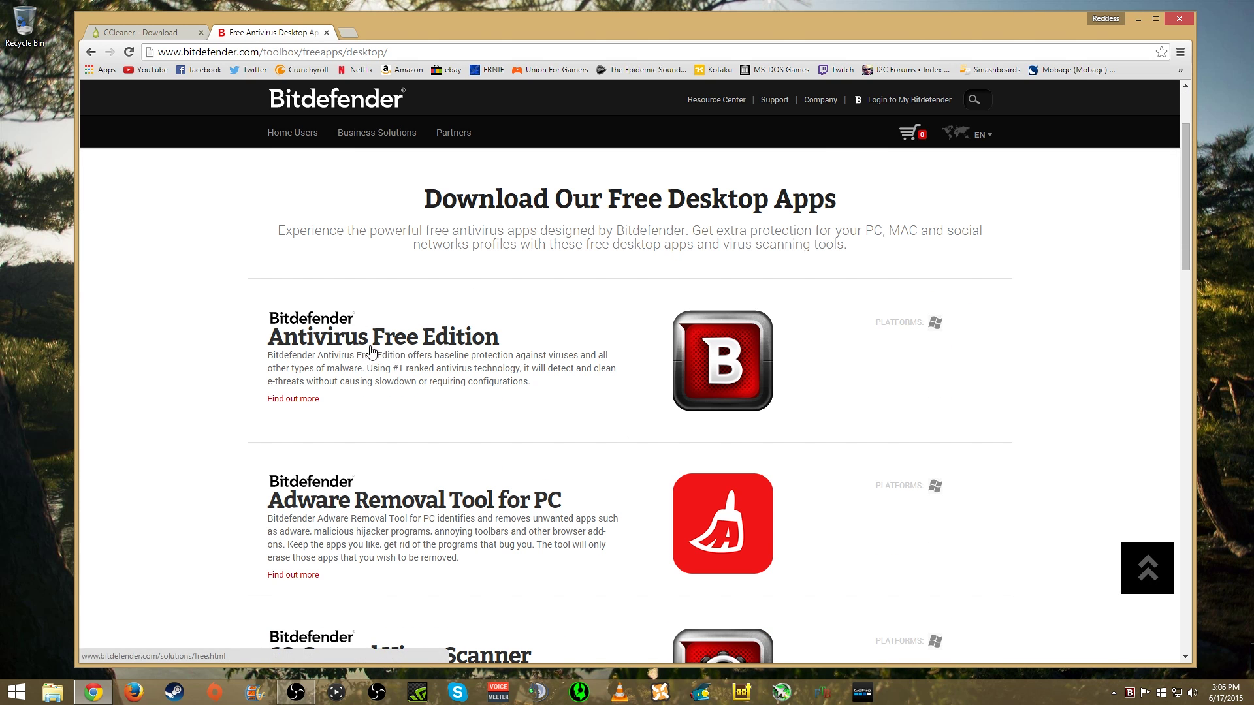
left_click(348, 33)
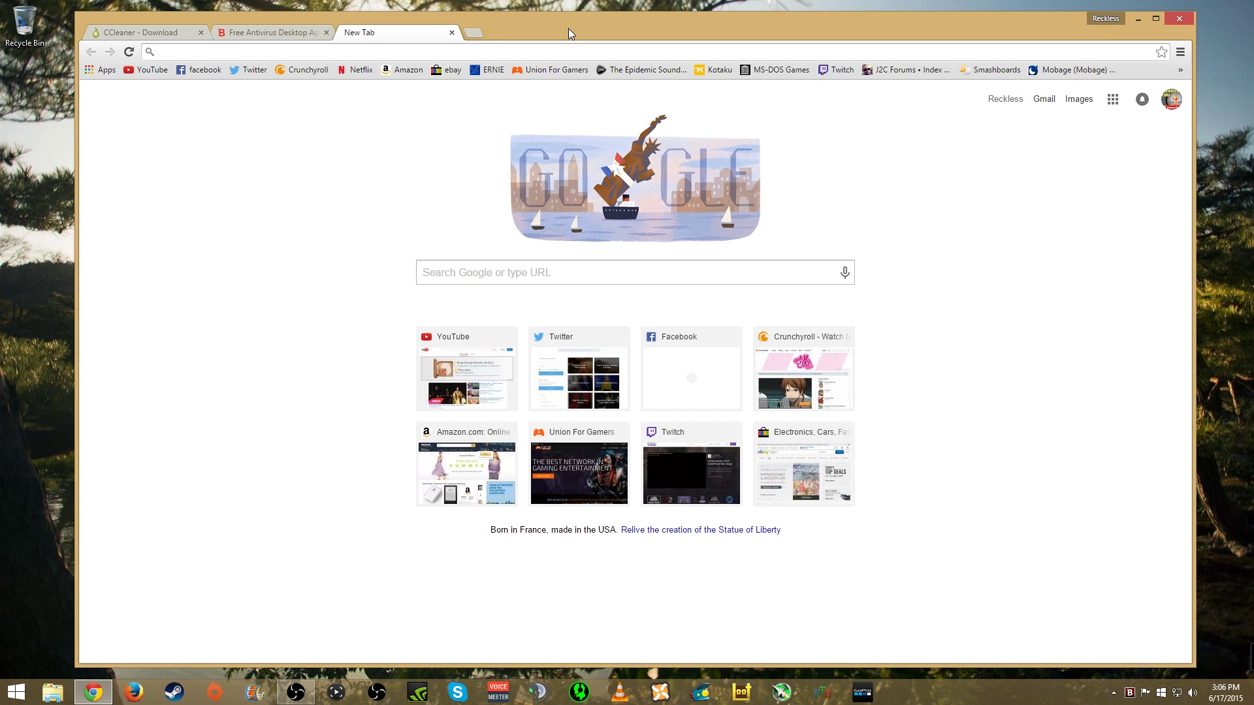
Search malwarebytes, open malwarebytes.org, then return to the CCleaner - Download tab
type("malwarebytes")
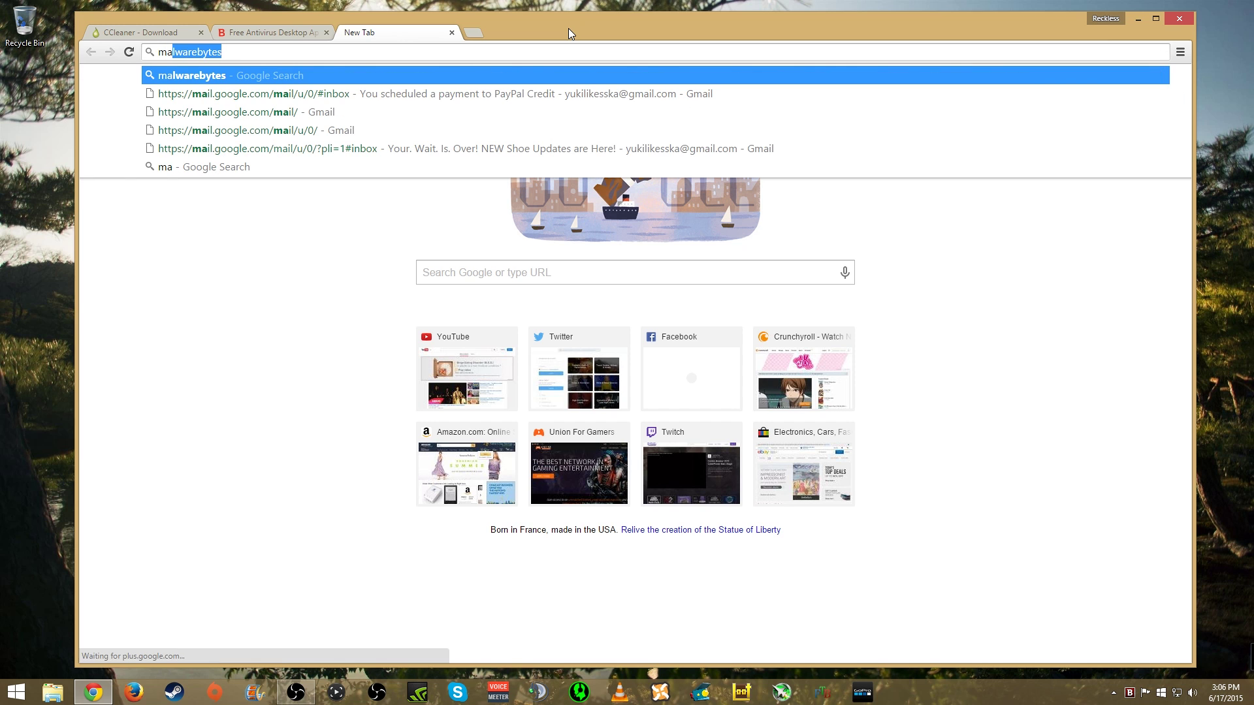
key("Return")
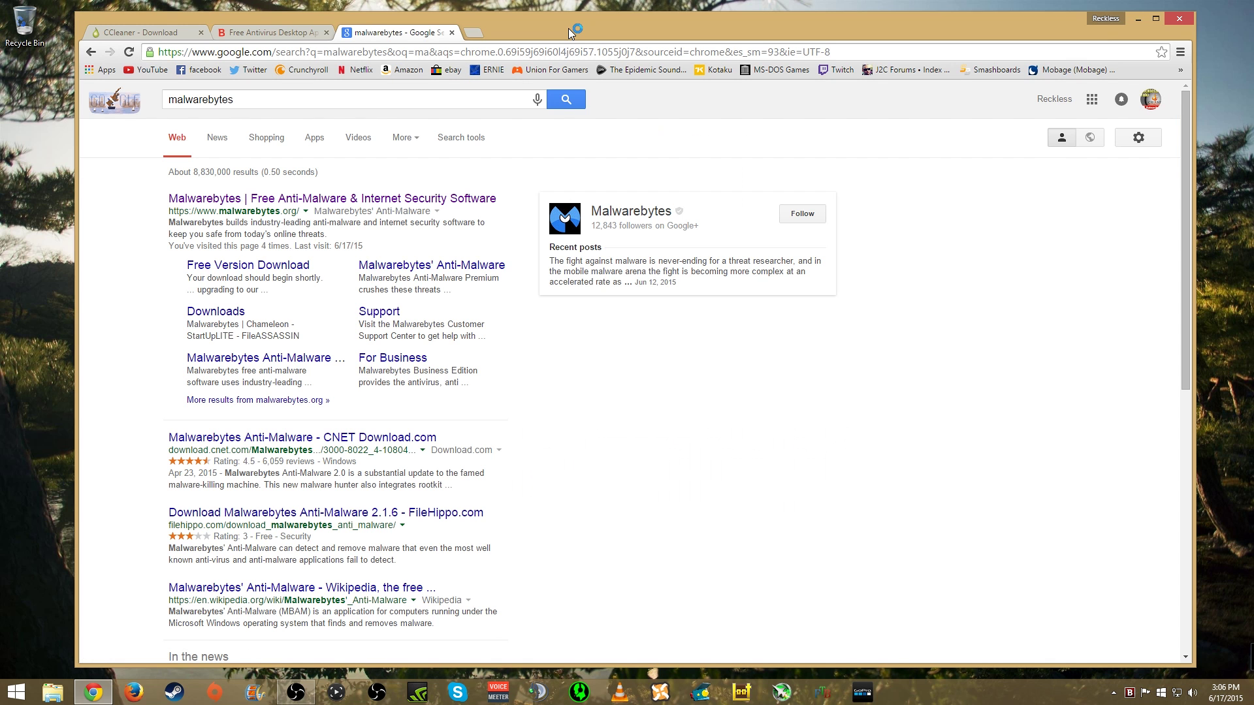
left_click(414, 198)
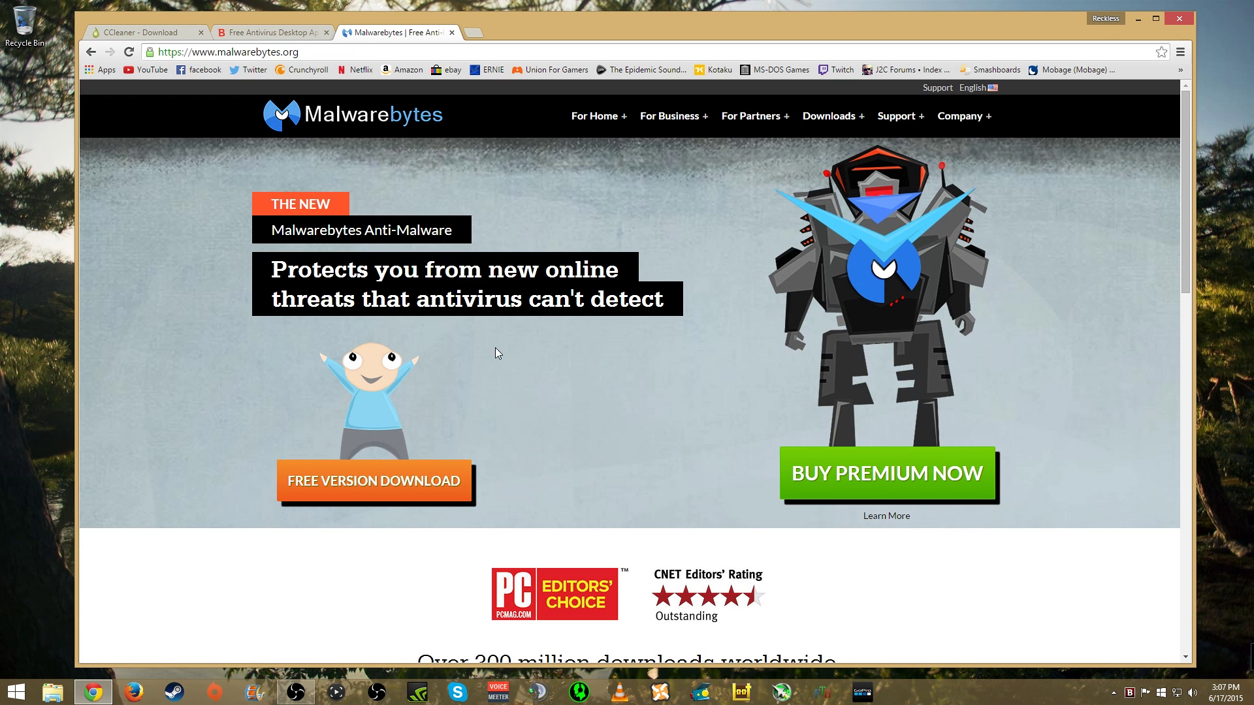
left_click(174, 33)
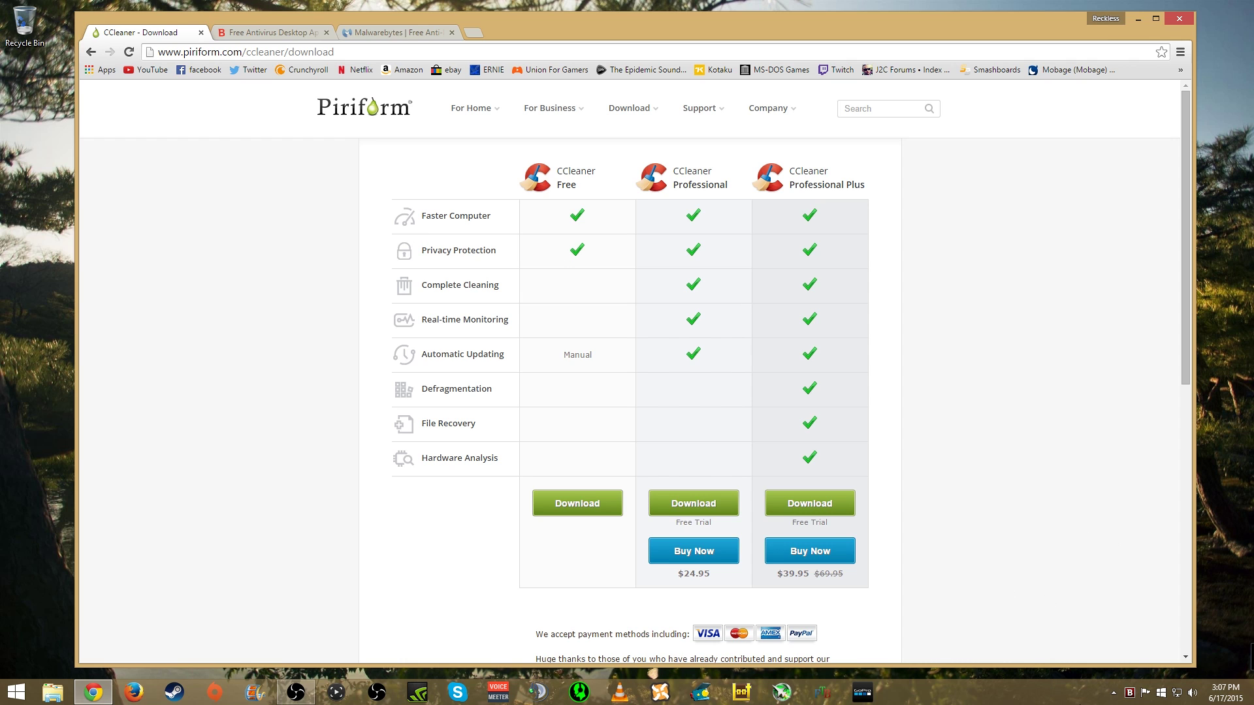
Launch CCleaner64.exe from C:\Program Files\CCleaner in File Explorer
left_click(1113, 693)
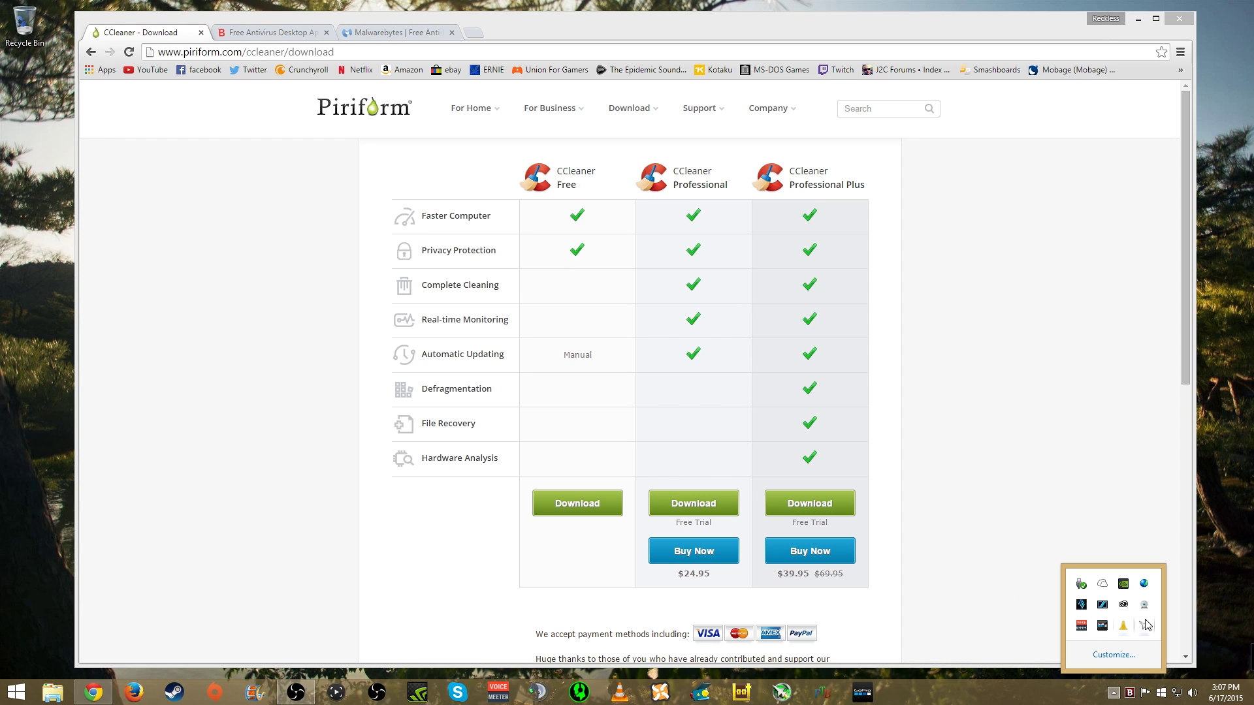
left_click(1083, 536)
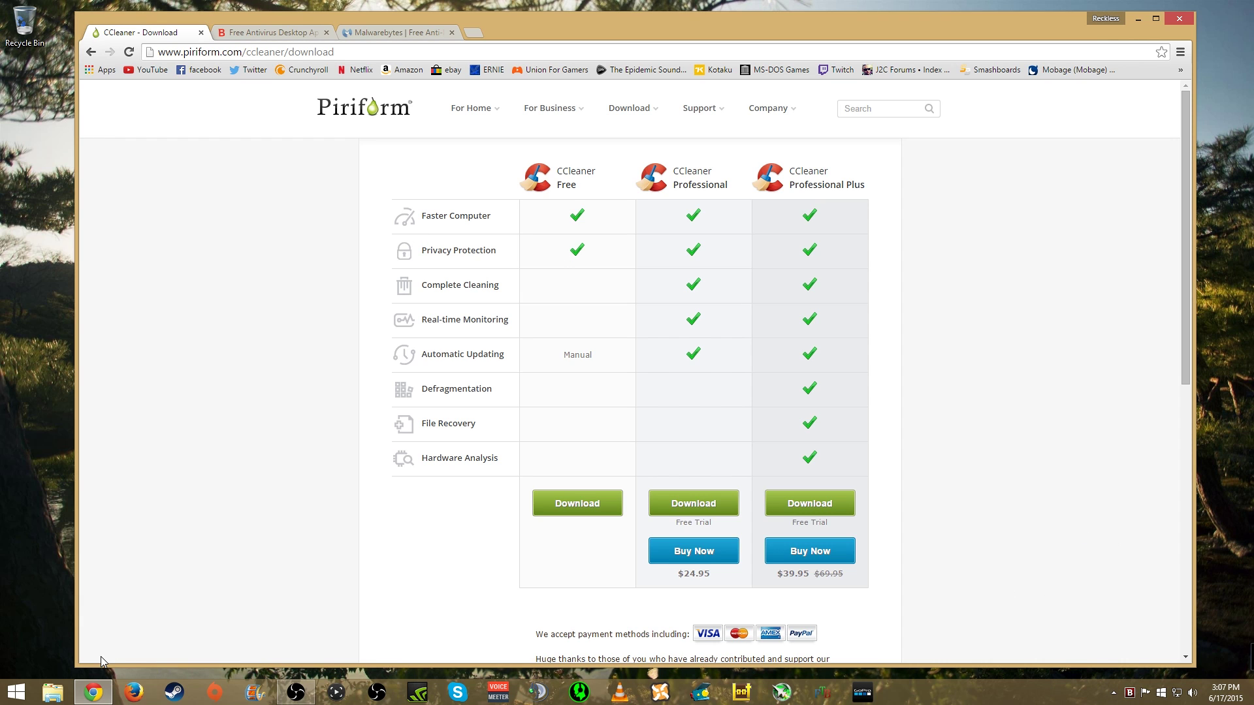
left_click(52, 692)
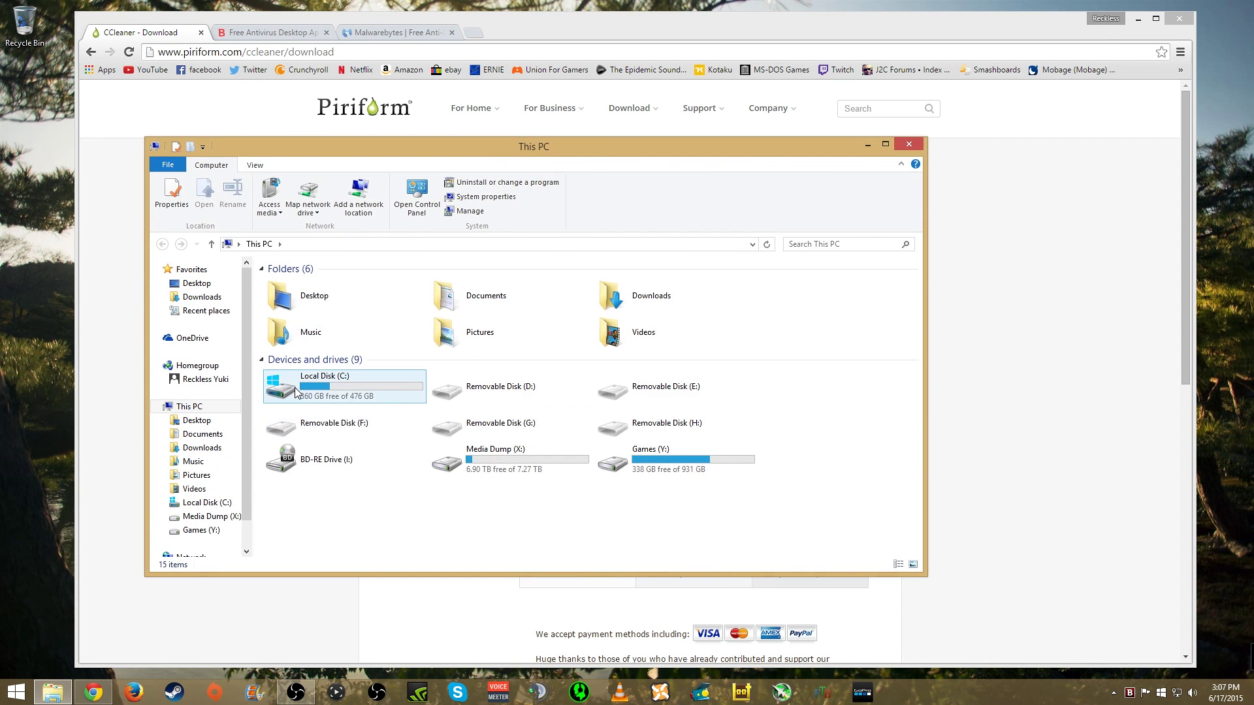
double_click(296, 390)
double_click(301, 339)
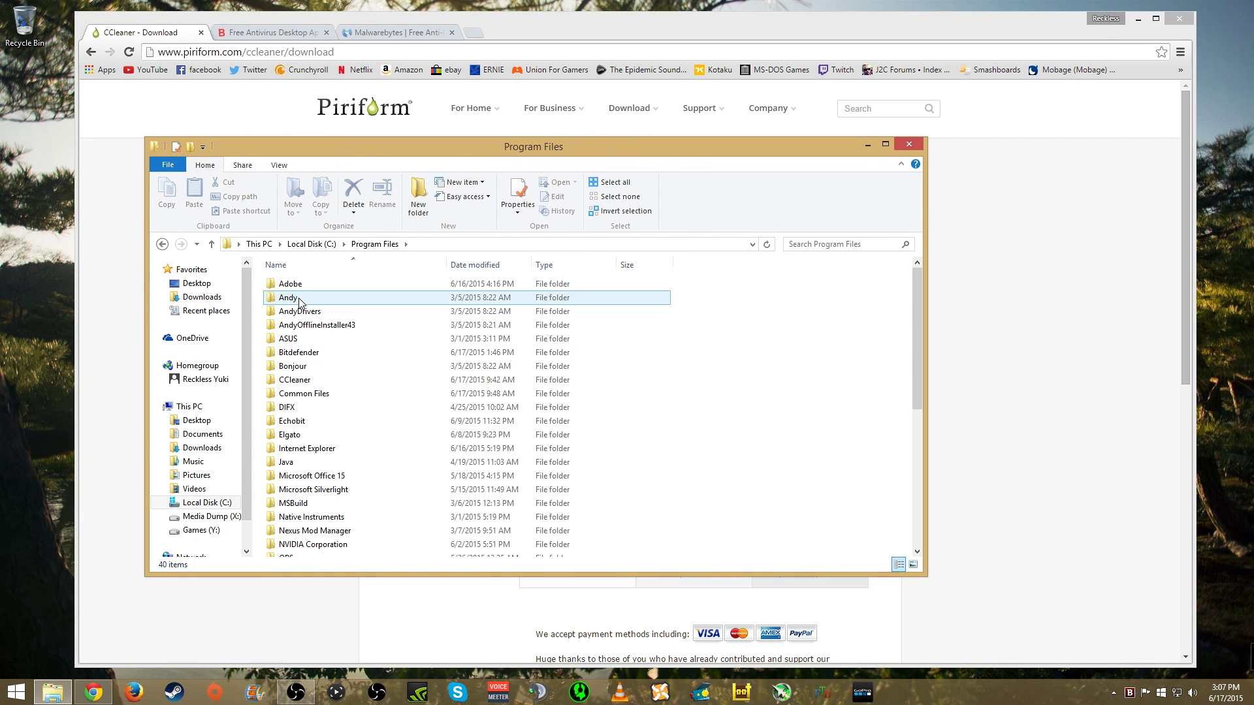
double_click(300, 380)
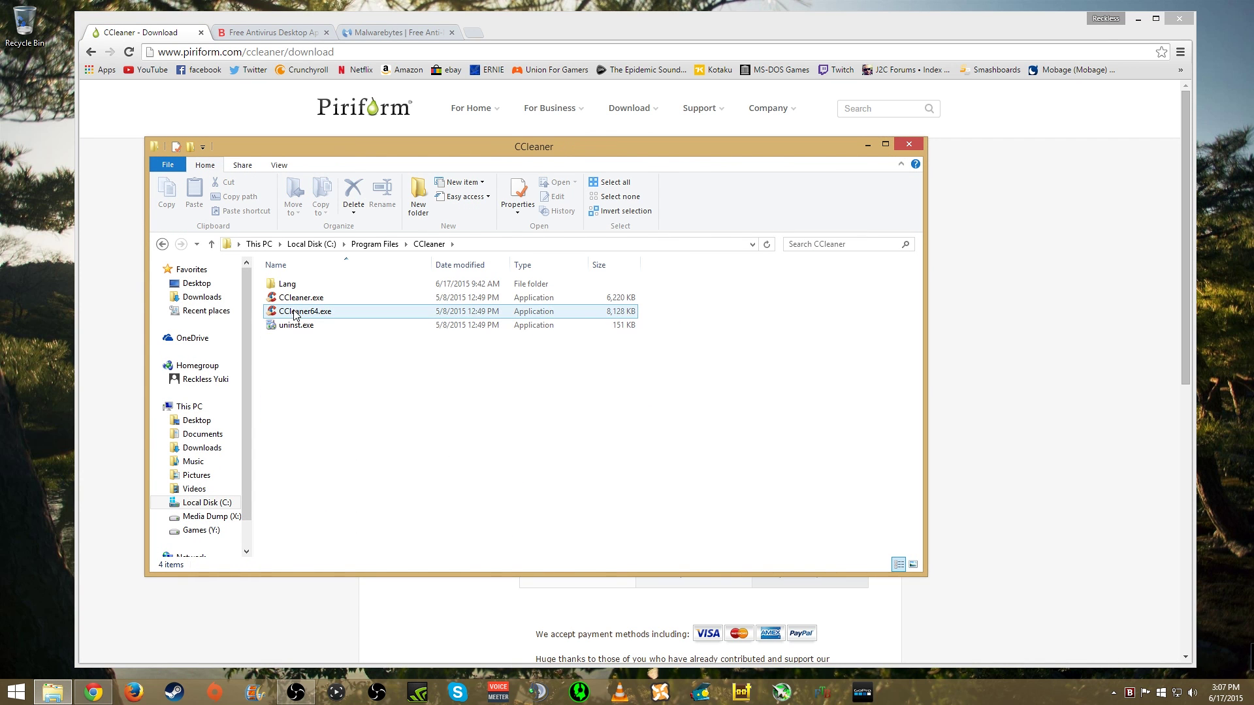
double_click(295, 312)
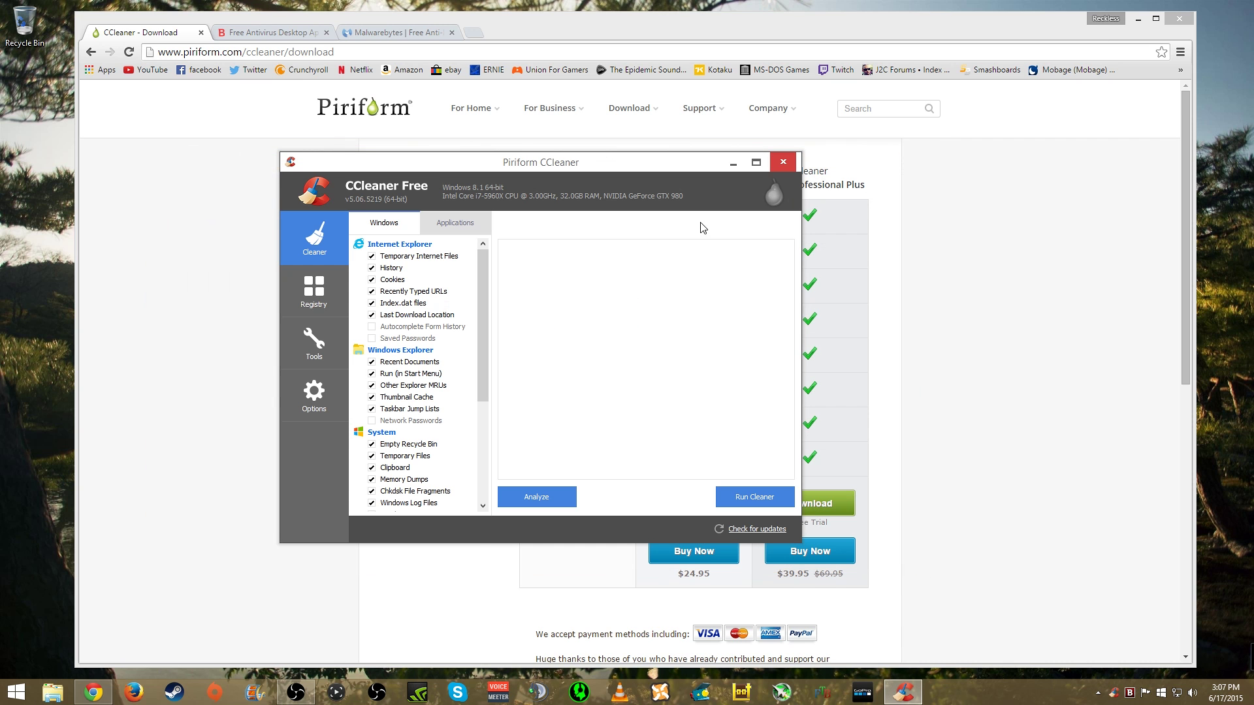
Minimize the browser and view CCleaner's Applications items for Firefox, Chrome and Windows Store
left_click(1138, 18)
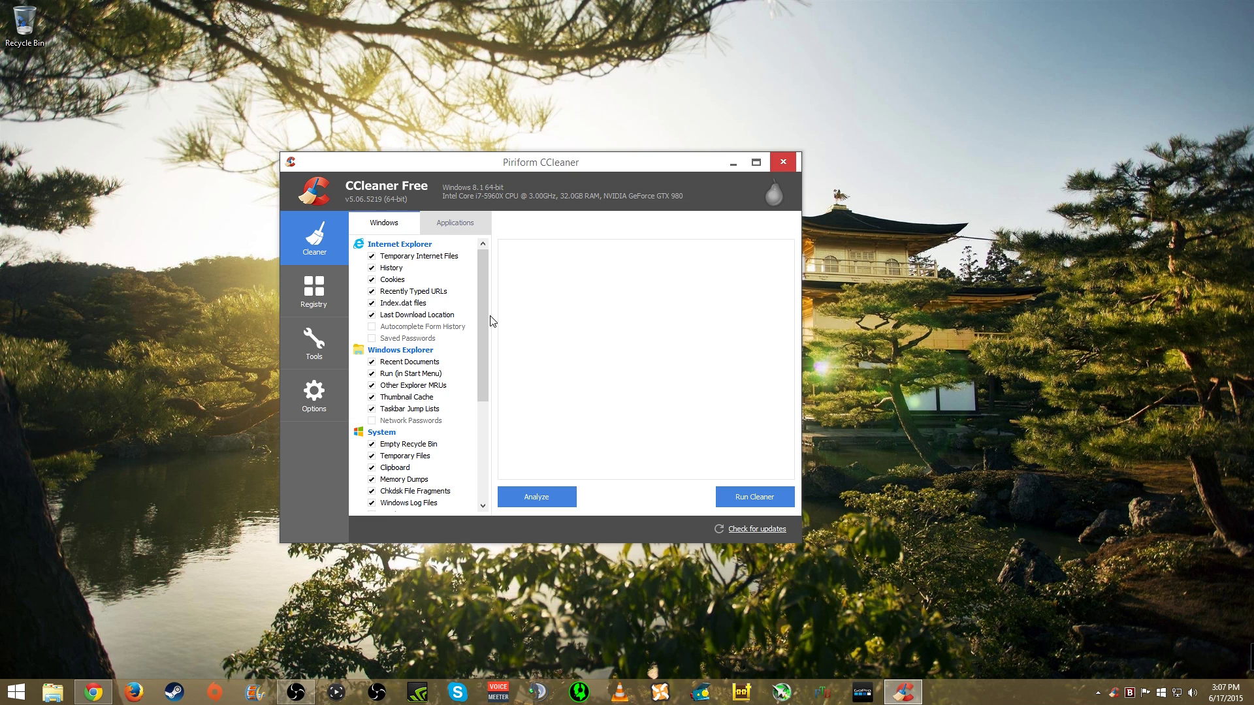
mouse_move(484, 315)
left_mouse_down()
mouse_move(484, 424)
mouse_move(483, 299)
left_mouse_up()
left_click(452, 224)
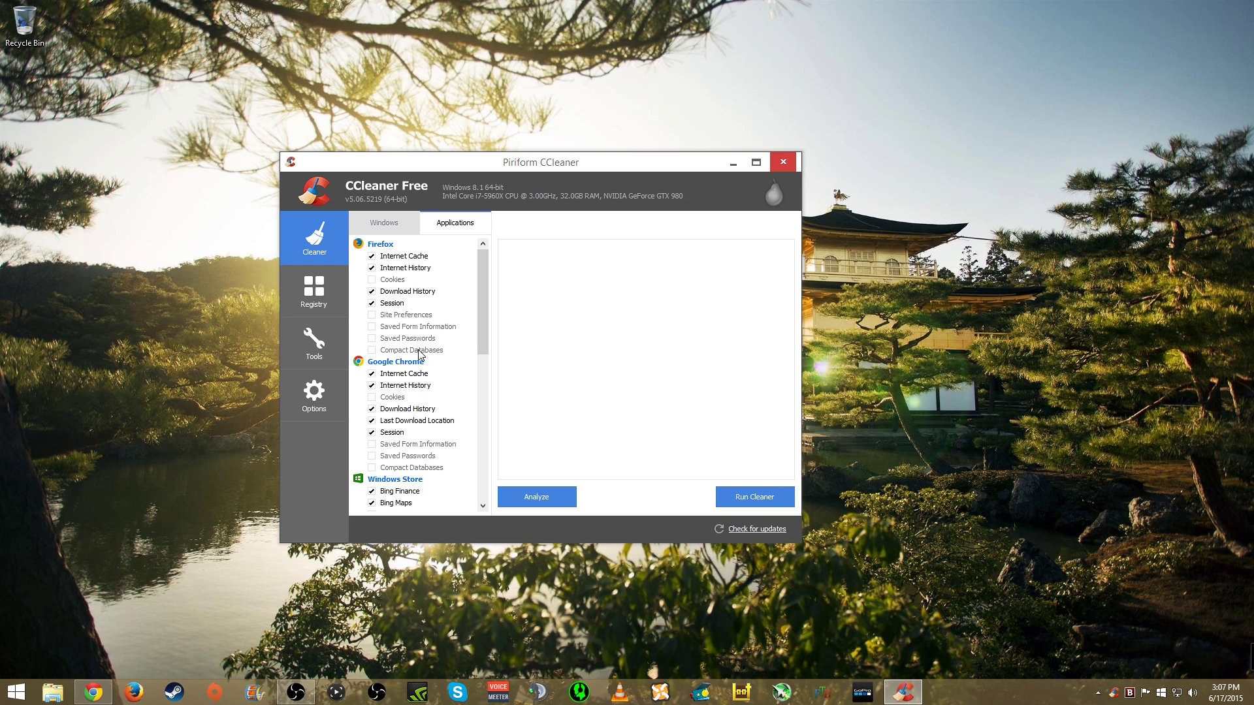
Run the cleaner, confirm permanent deletion and closing Chrome, then go to the Registry section
left_click(774, 498)
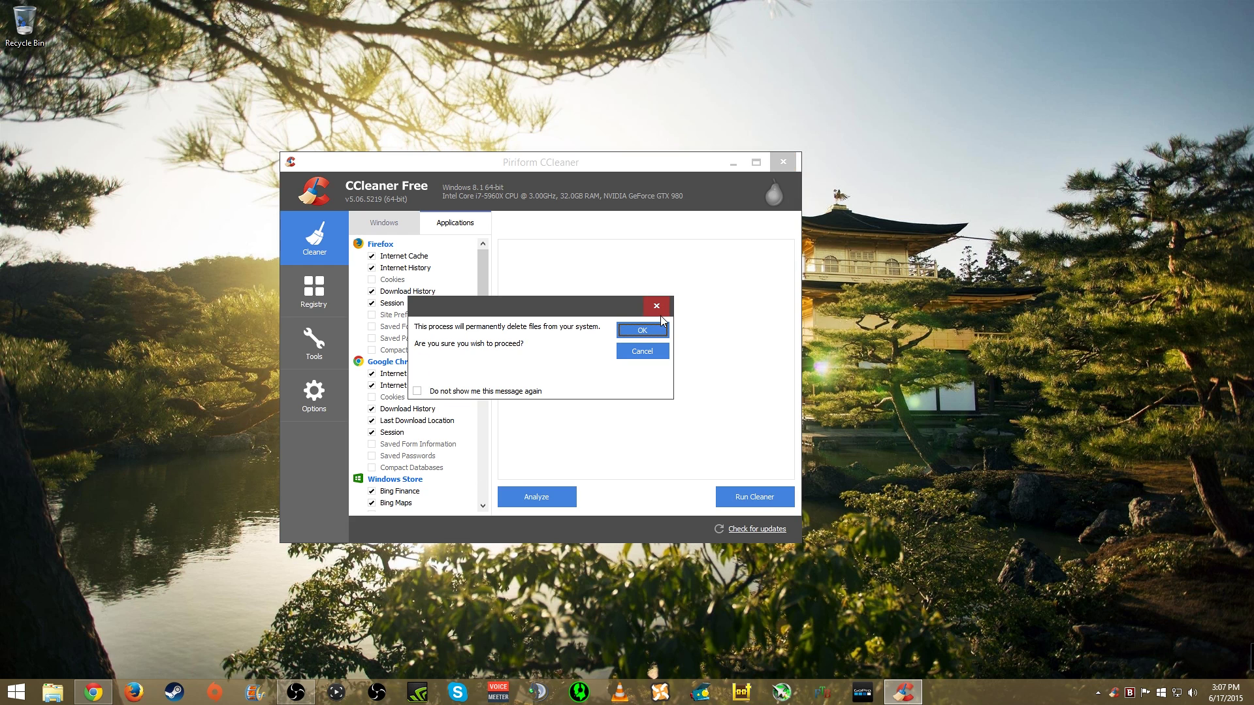
left_click(642, 328)
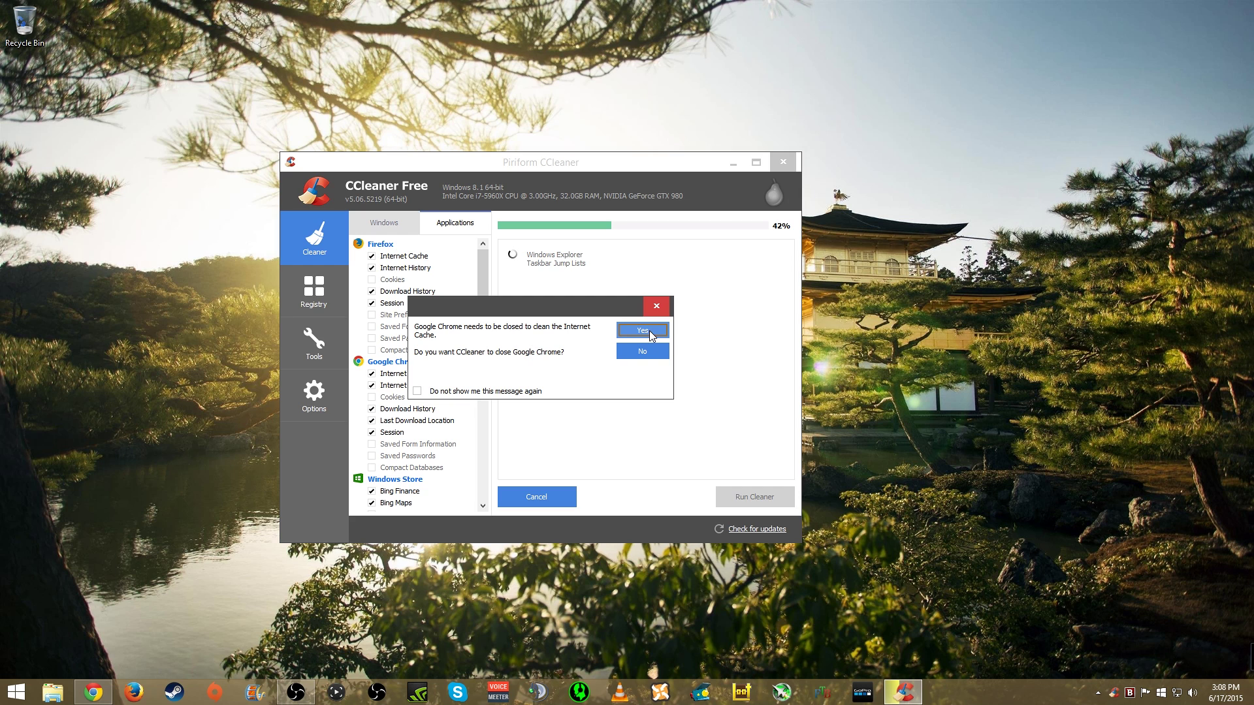
left_click(643, 352)
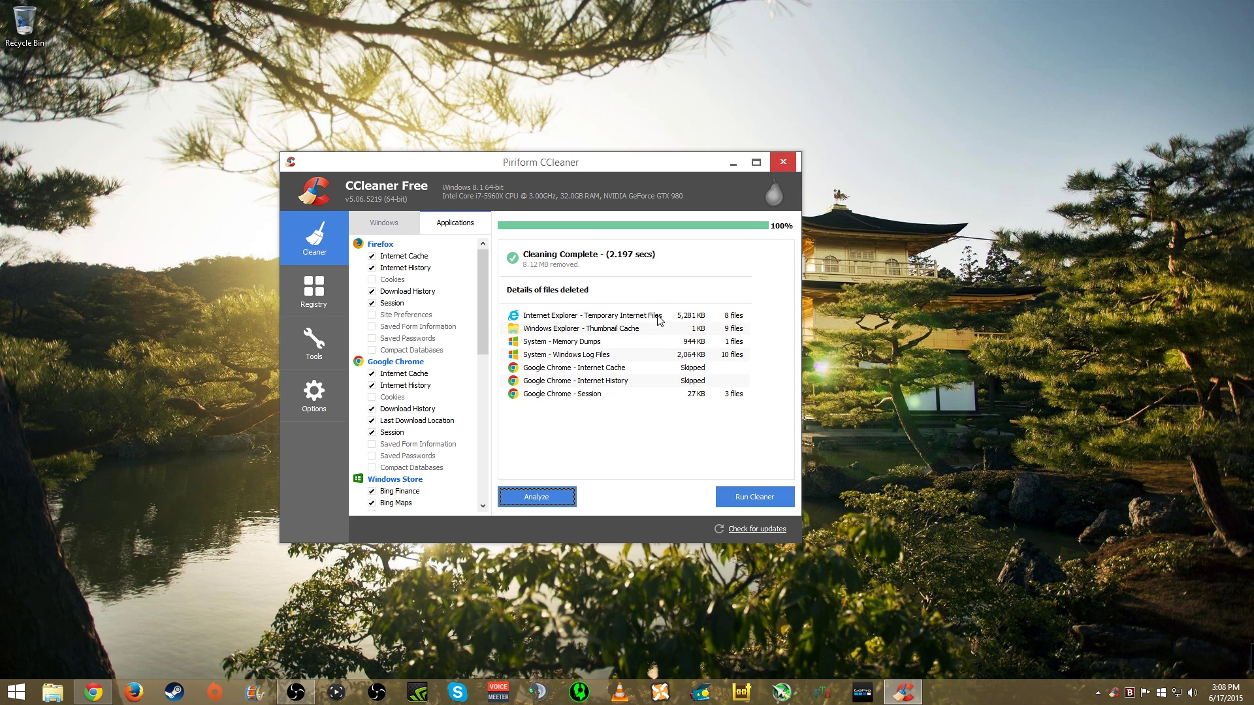
left_click(320, 298)
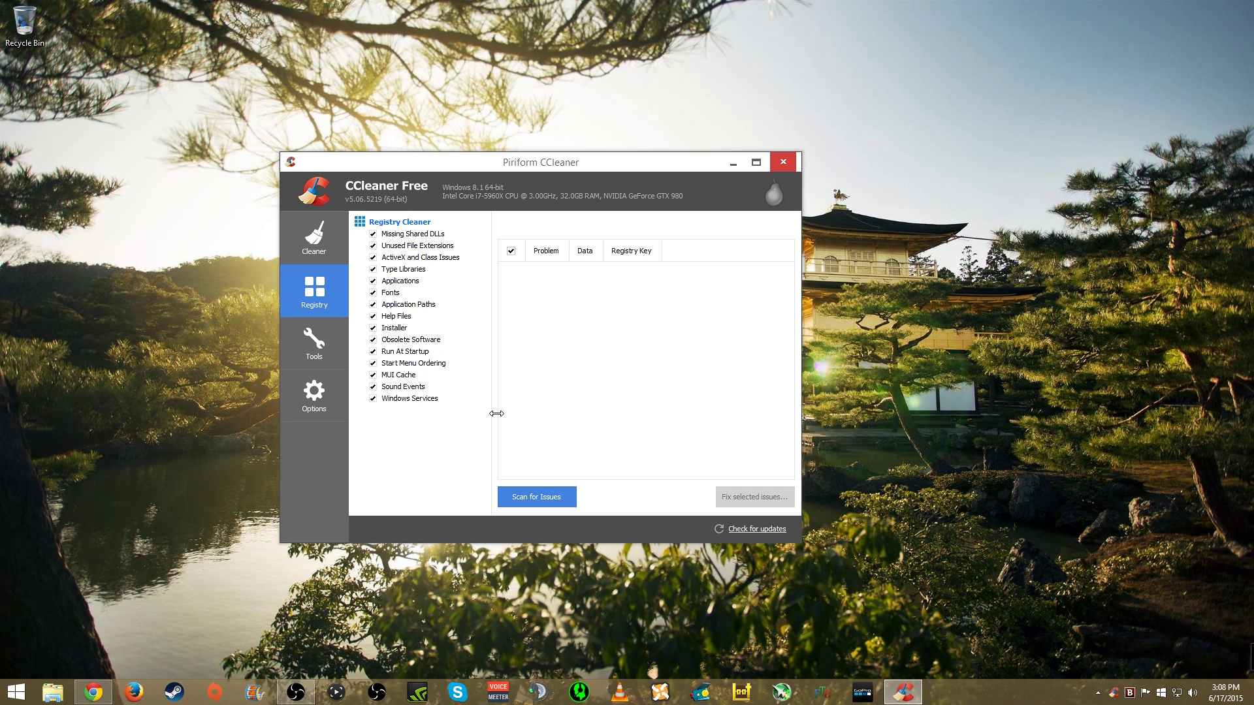
Scan the registry for issues until it reaches 100% with no issues found
left_click(536, 501)
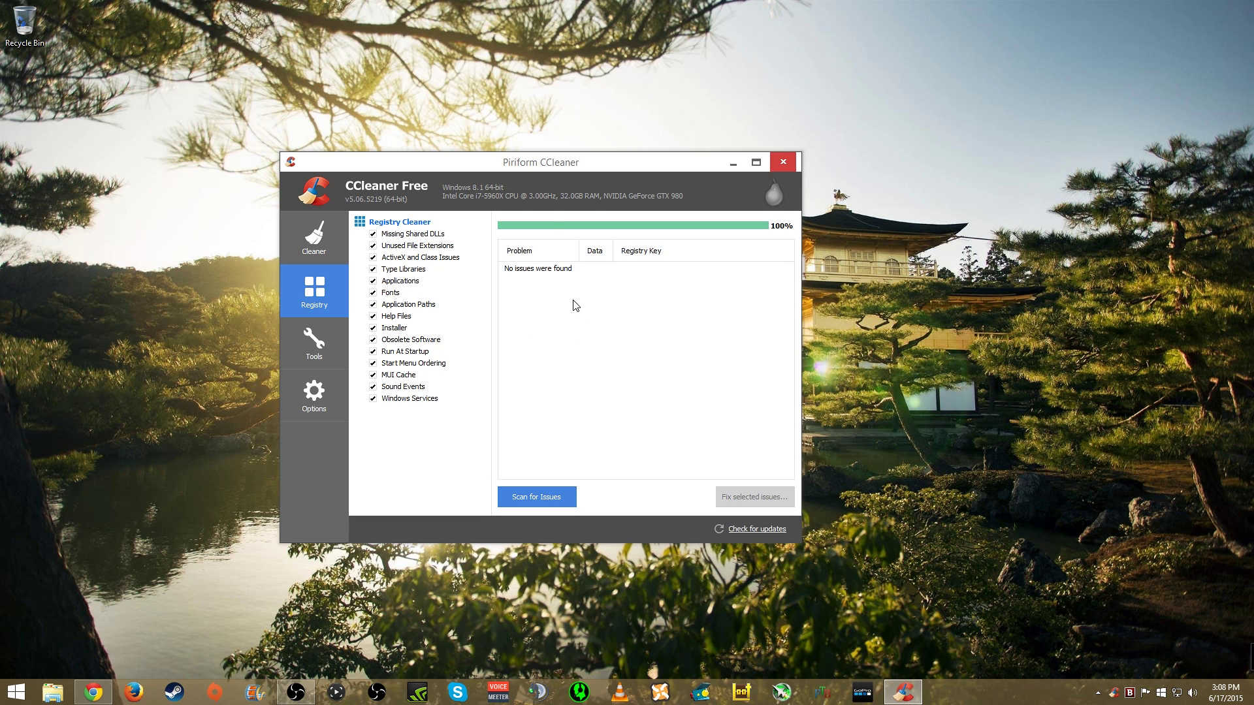
left_click_drag(595, 166, 617, 194)
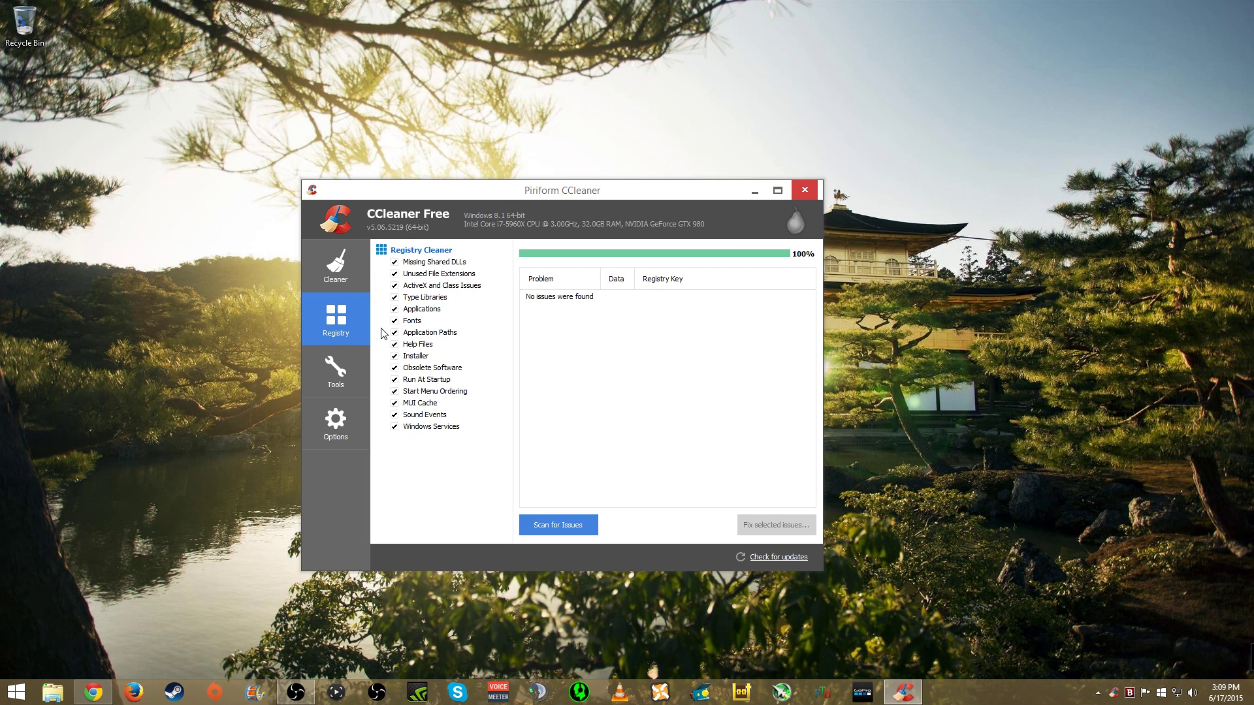
Close CCleaner, show Bitdefender's protected status, and bring Chrome back on the Bitdefender tab
left_click(807, 196)
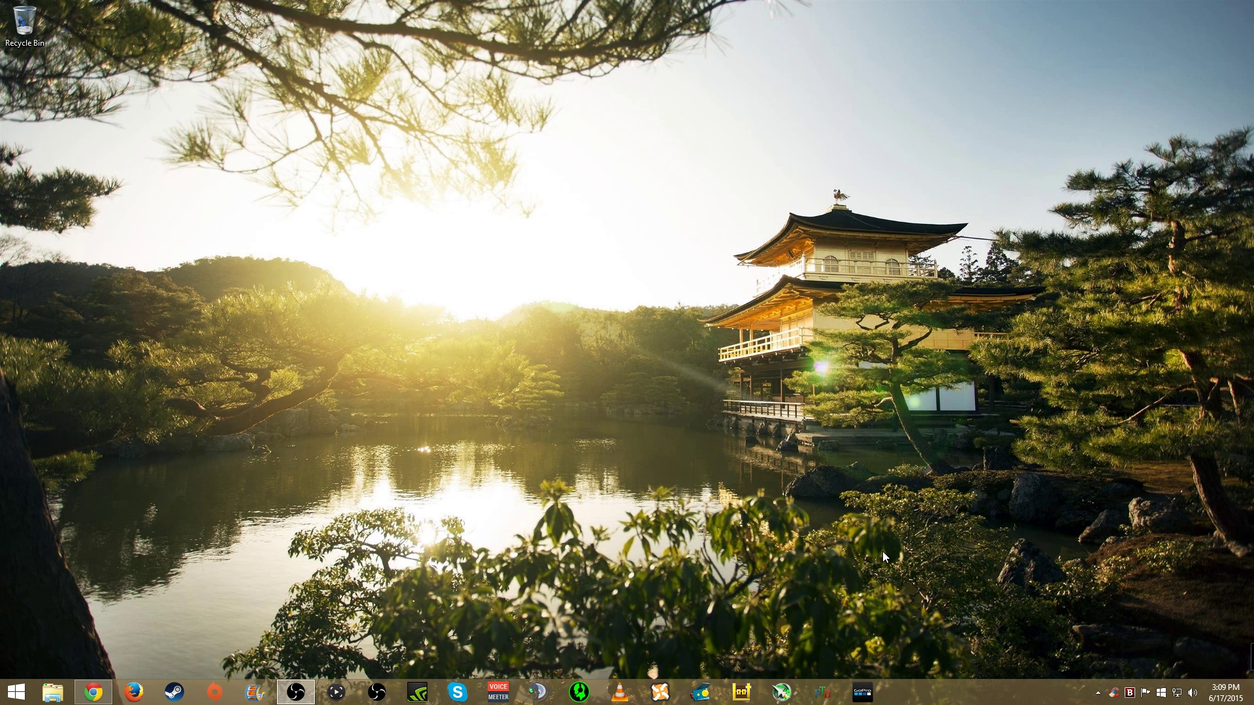
left_click(1136, 694)
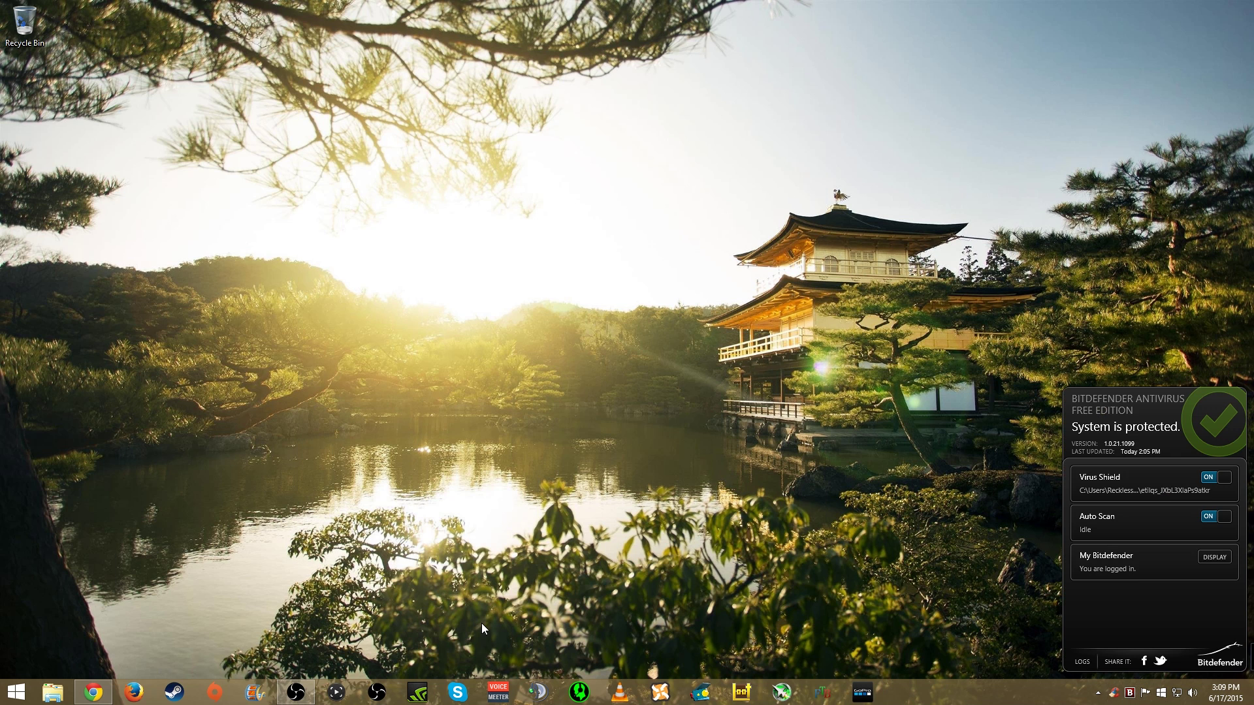
left_click(98, 696)
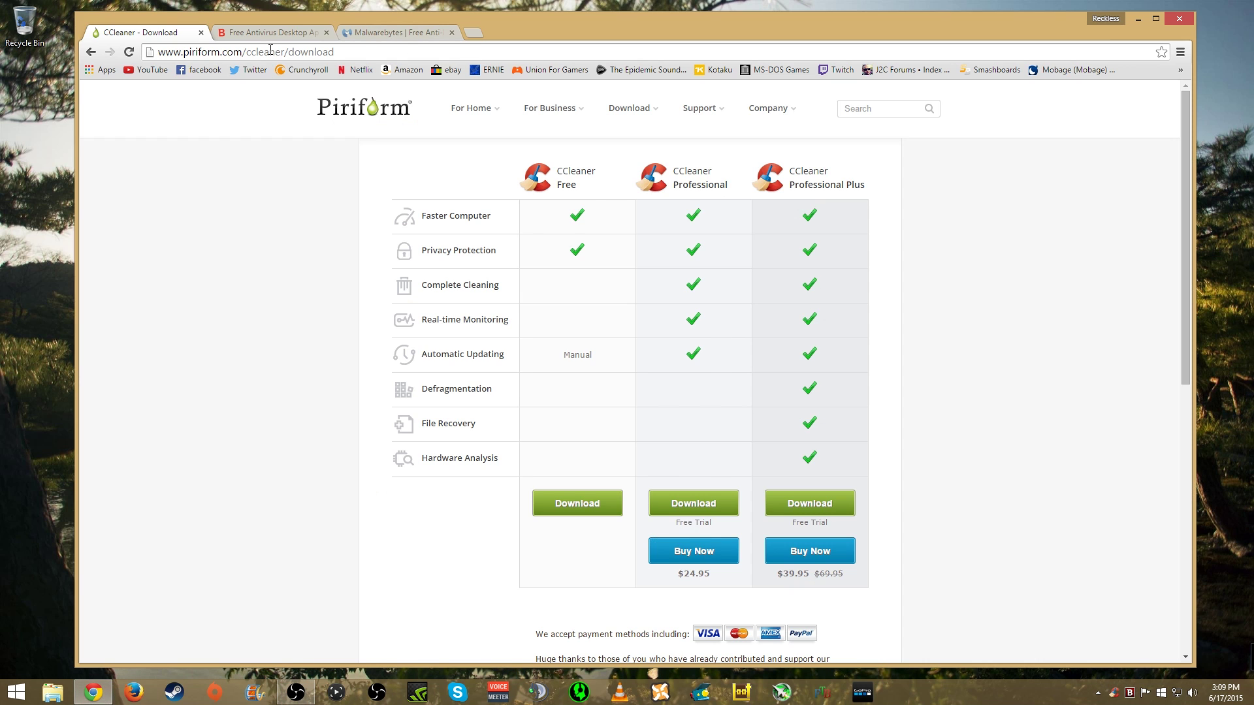
left_click(261, 33)
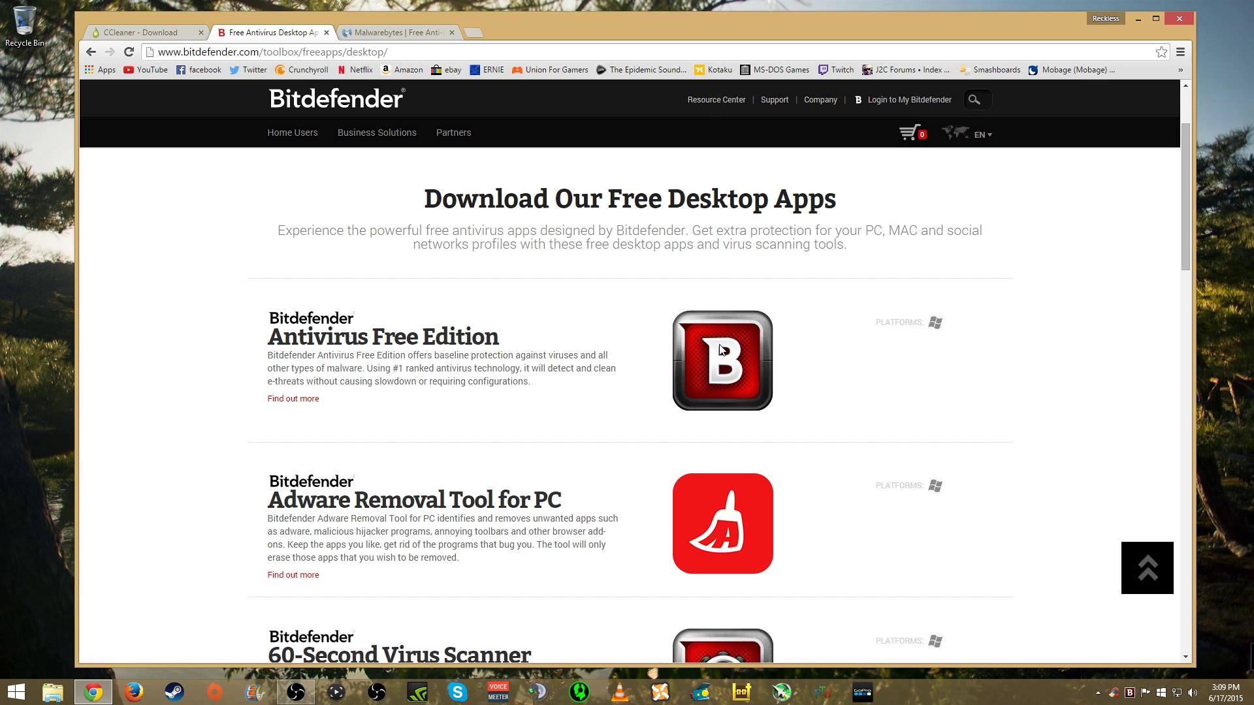
left_click(1128, 692)
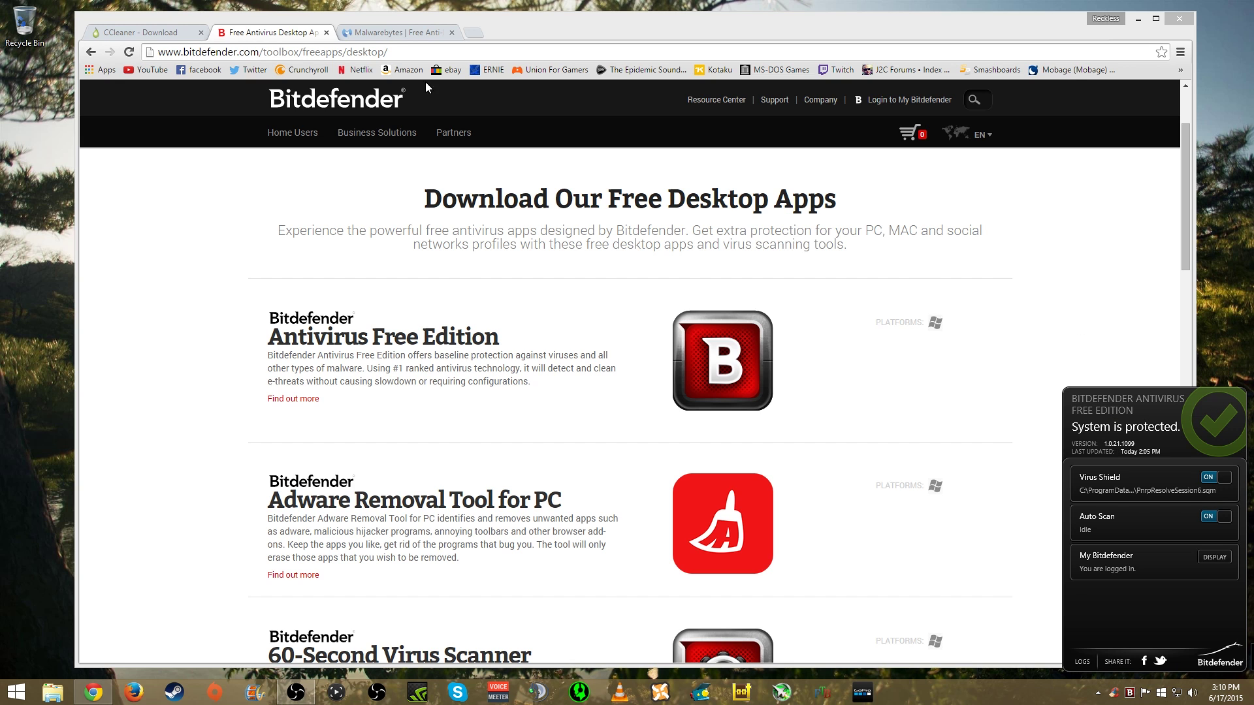
Switch Chrome to the Malwarebytes homepage tab, then bring up File Explorer
left_click(390, 34)
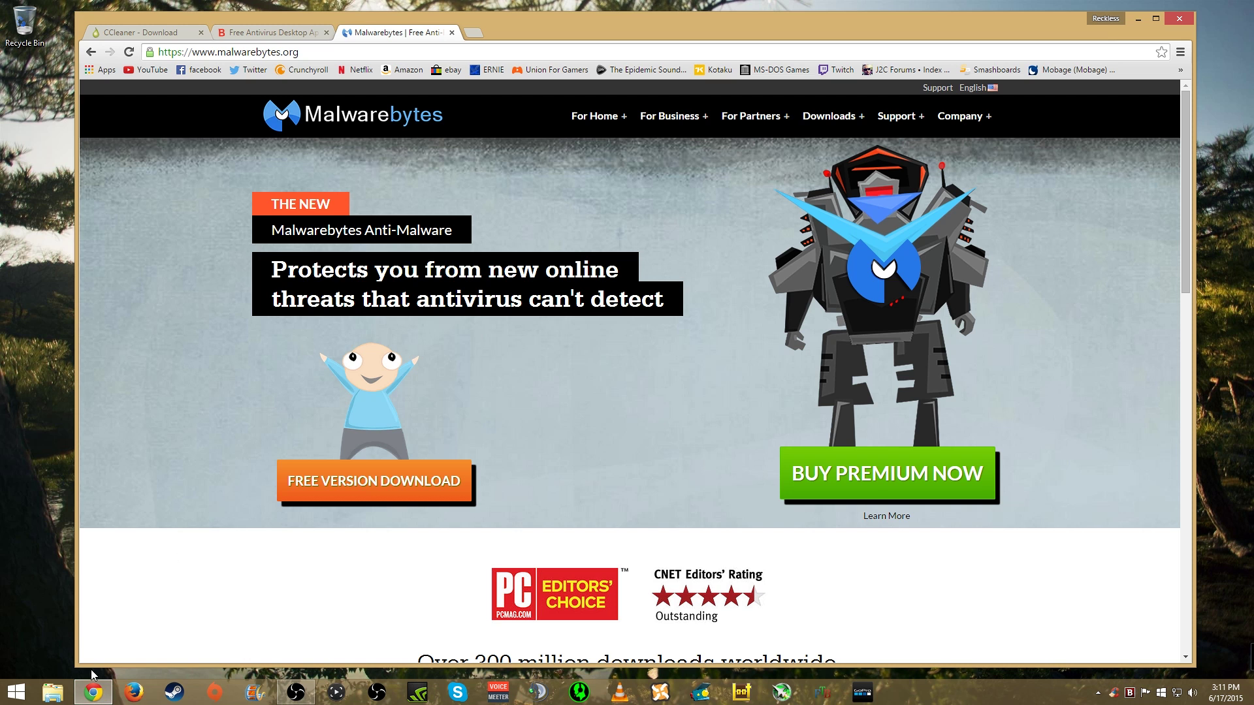
left_click(52, 696)
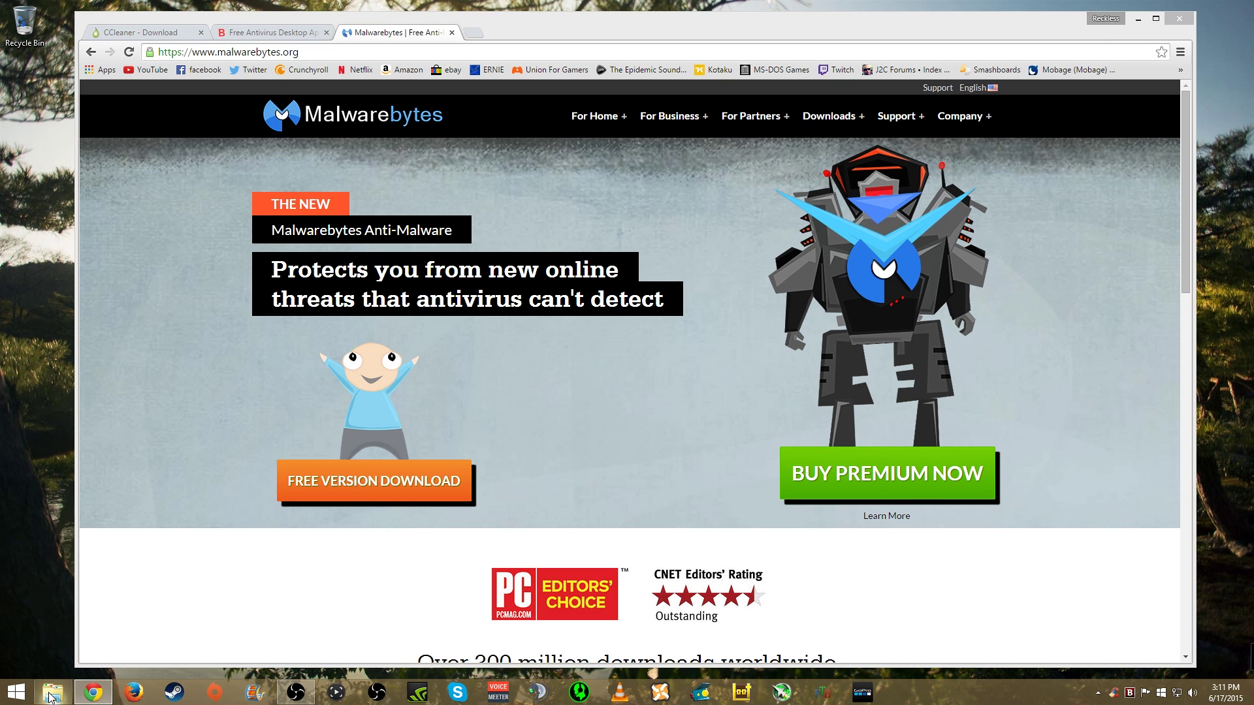
Run mbam.exe from C:\Program Files (x86)\Malwarebytes Anti-Malware, approving the admin prompt
double_click(307, 379)
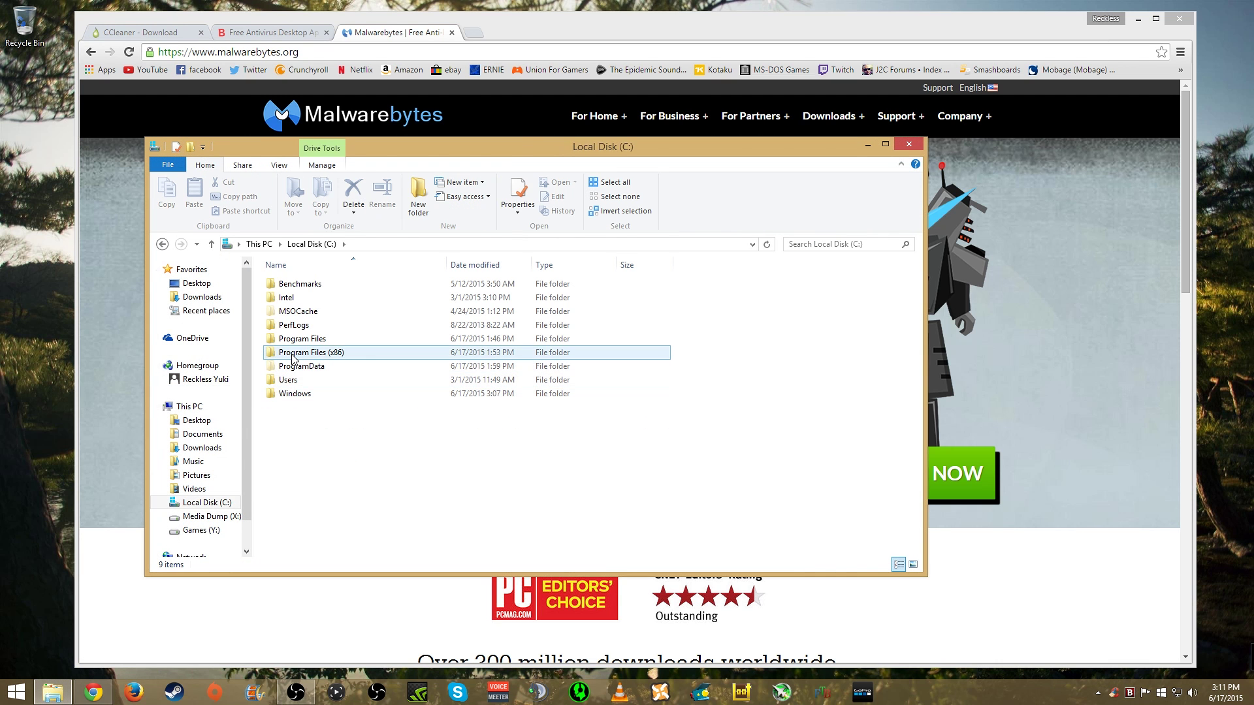
double_click(292, 358)
scroll(317, 457, "down", 3)
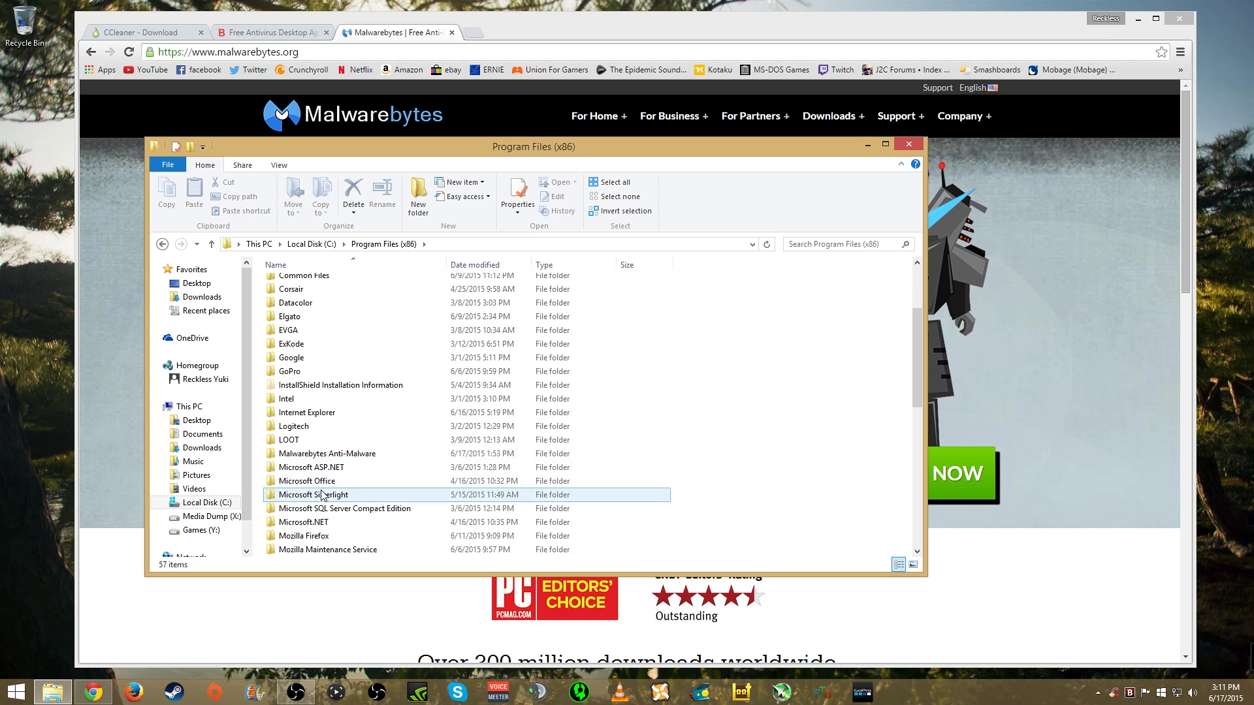
double_click(315, 453)
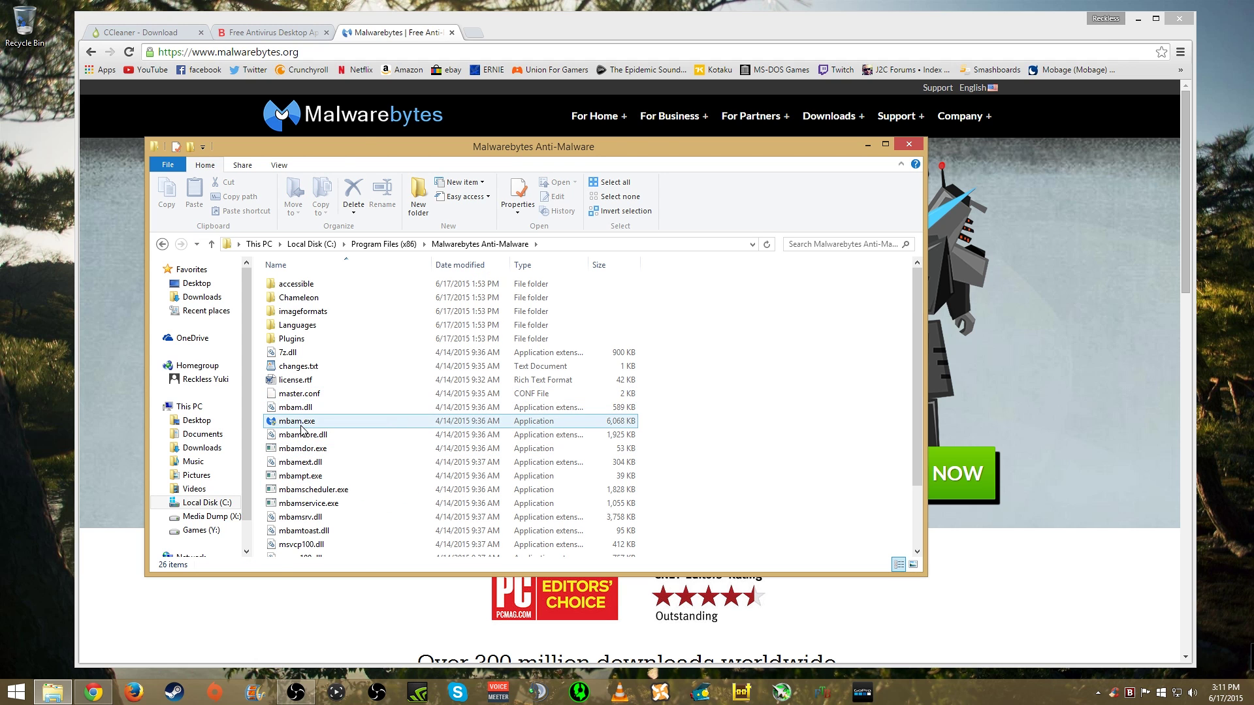
double_click(301, 424)
left_click(679, 371)
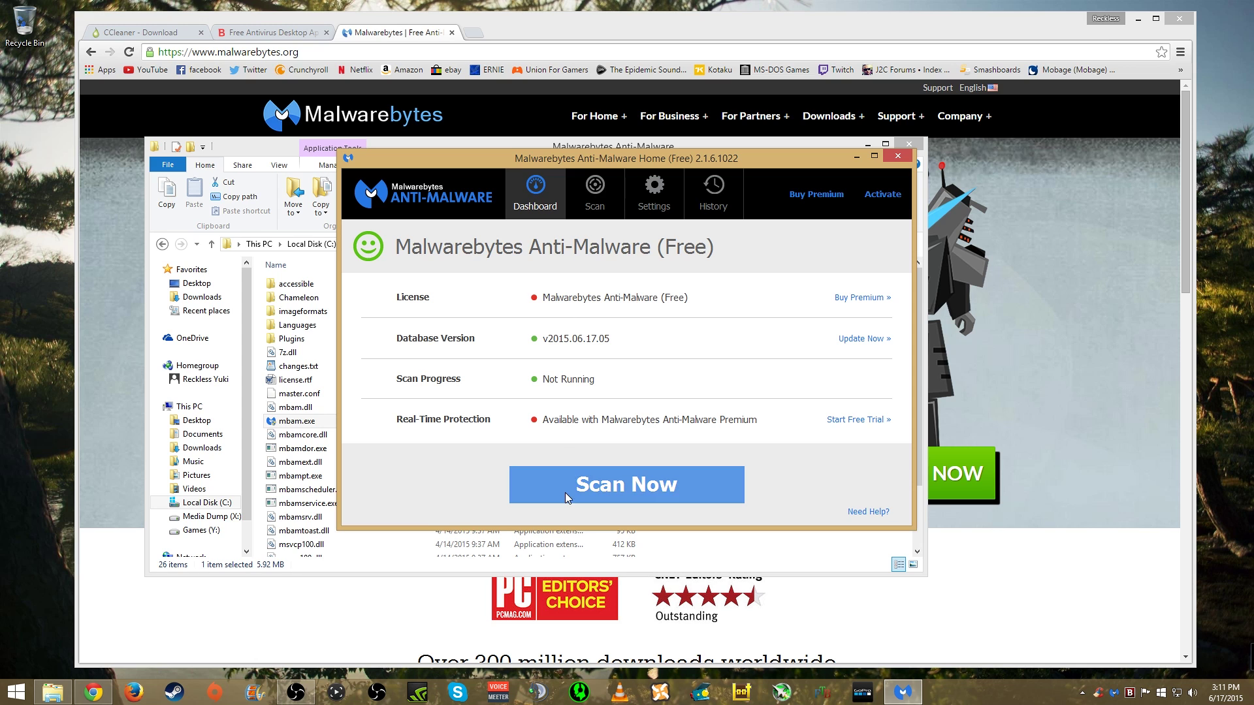
Show the Malwarebytes Anti-Malware scan types, then close Malwarebytes and File Explorer to return to Chrome
left_click(590, 187)
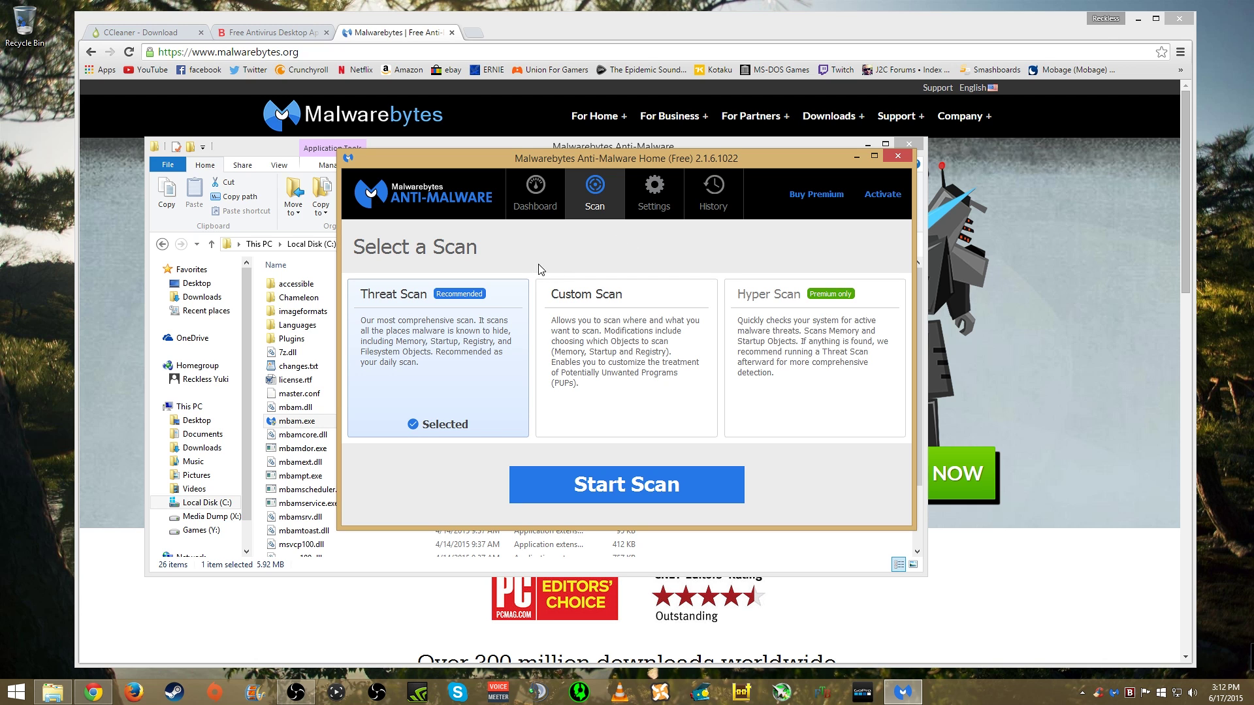
left_click(898, 157)
left_click(908, 144)
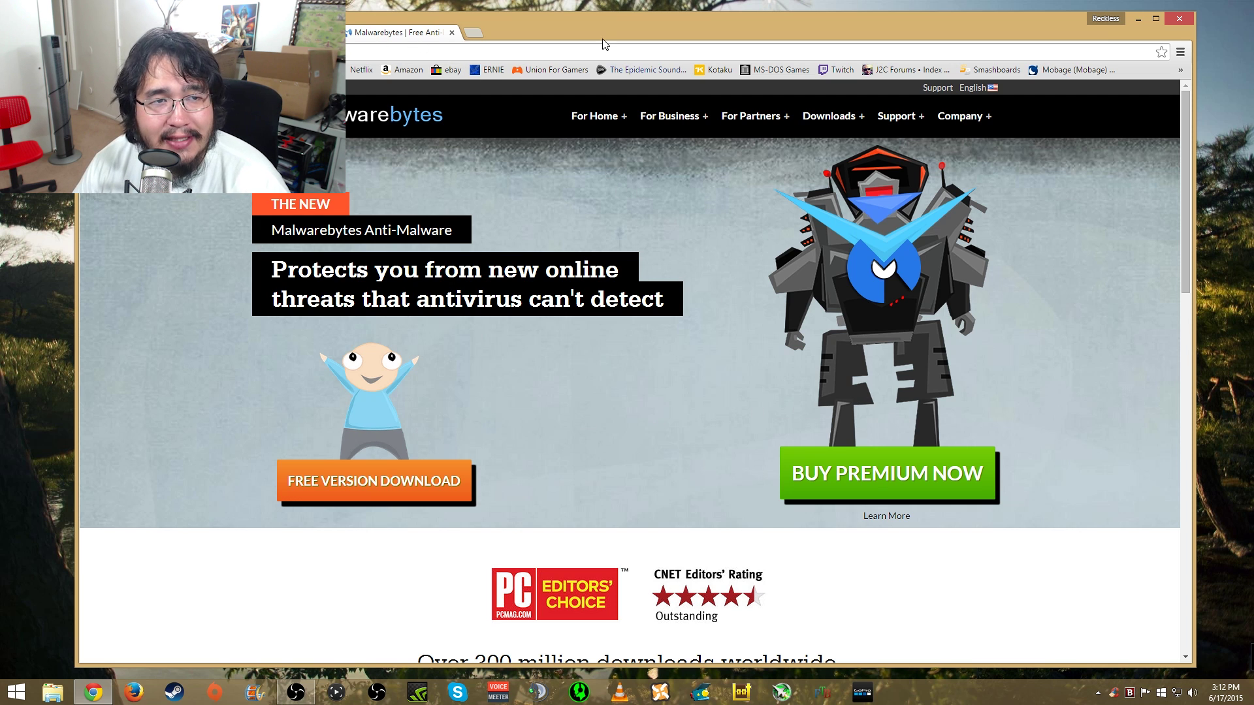
mouse_move(542, 30)
left_mouse_down()
mouse_move(585, 22)
mouse_move(550, 25)
left_mouse_up()
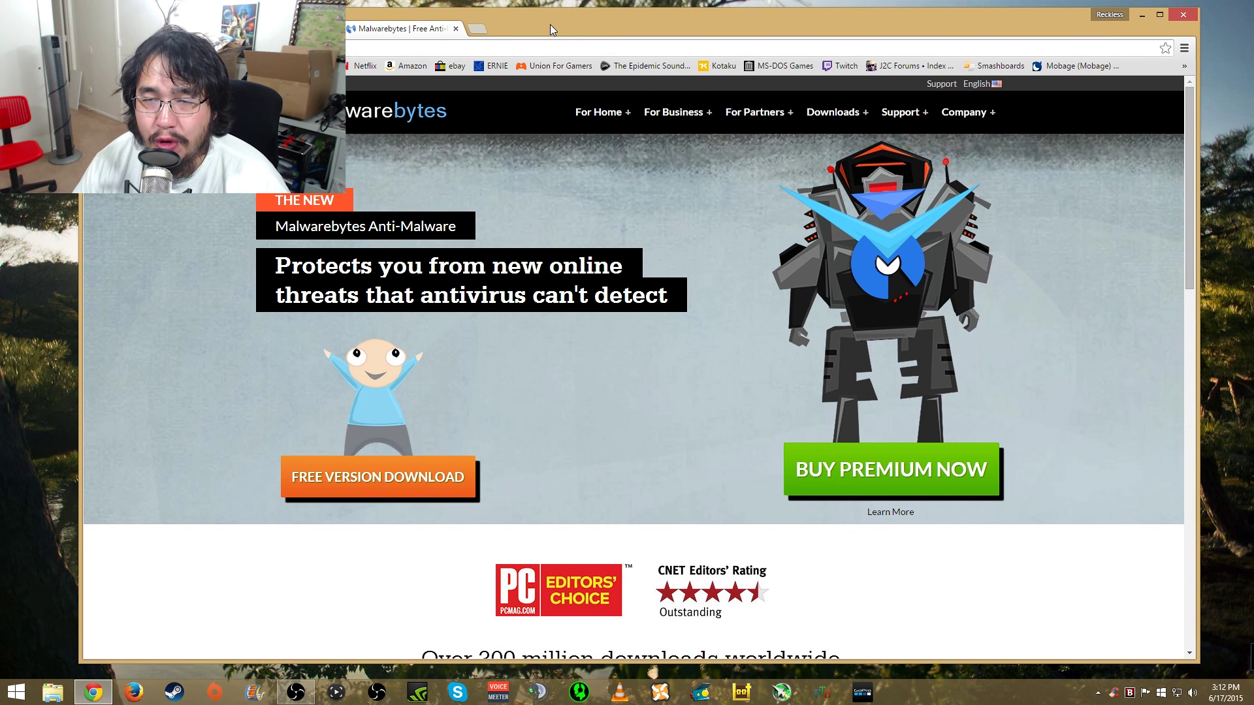